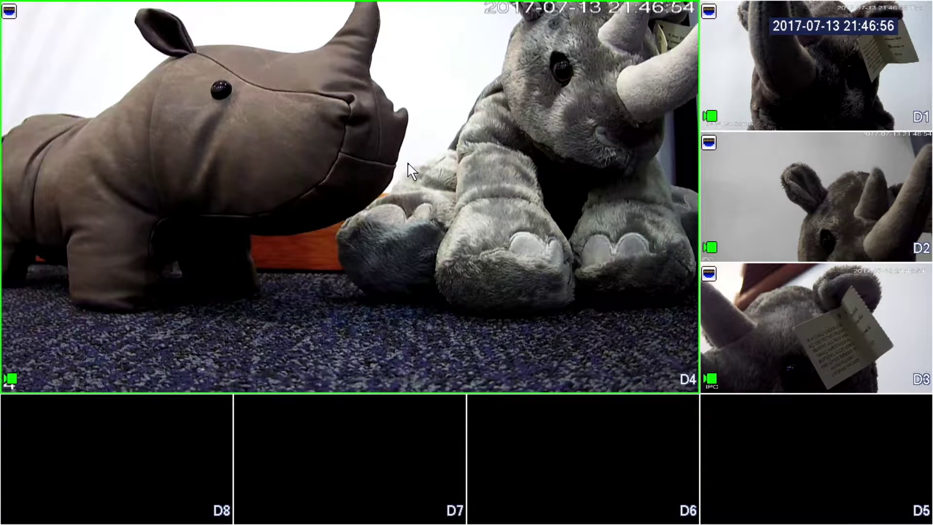
Open the Main Menu from live view and switch to username-and-password login
right_click(437, 147)
mouse_move(438, 165)
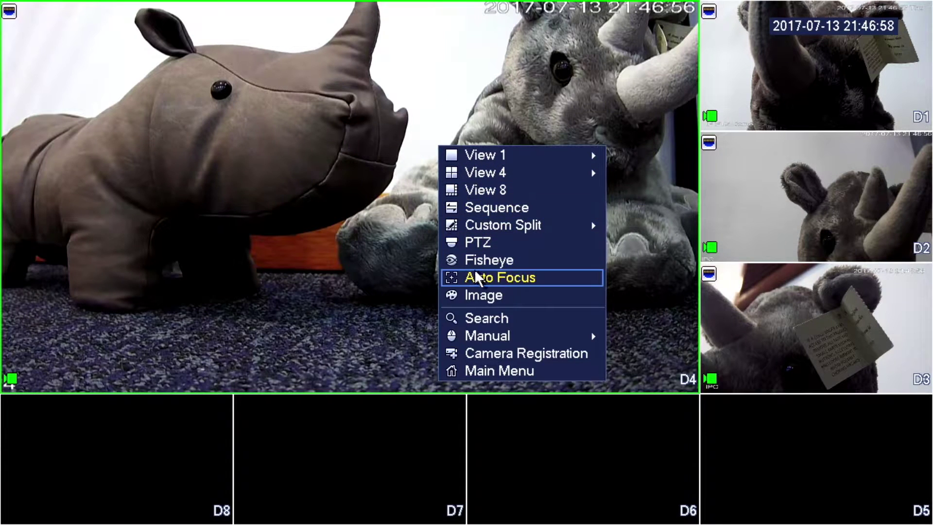
left_click(503, 369)
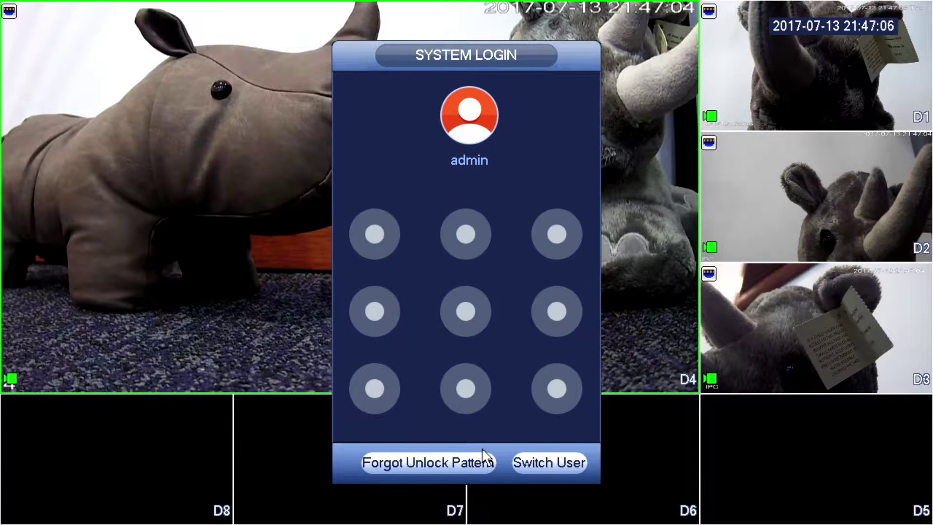
left_click(548, 464)
Enter the eight-character admin password with the on-screen keyboard
left_click(500, 257)
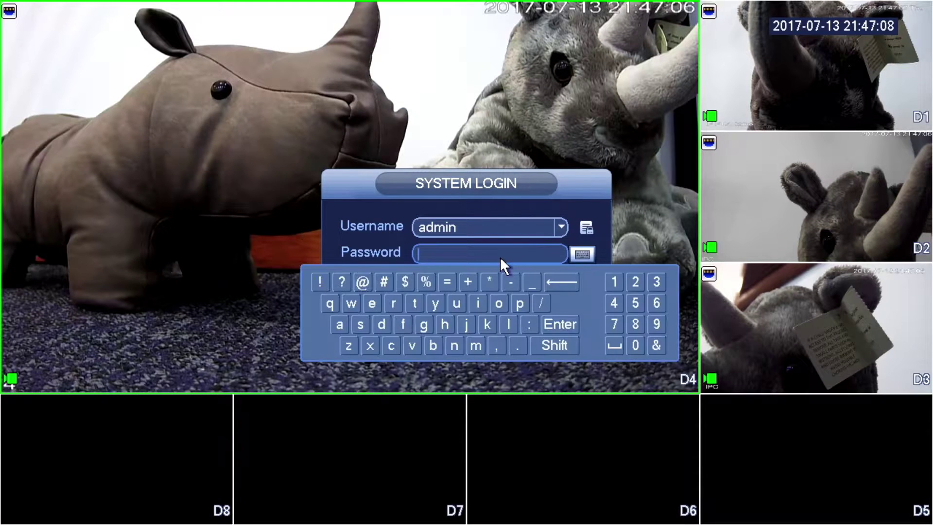
left_click(339, 325)
left_click(389, 324)
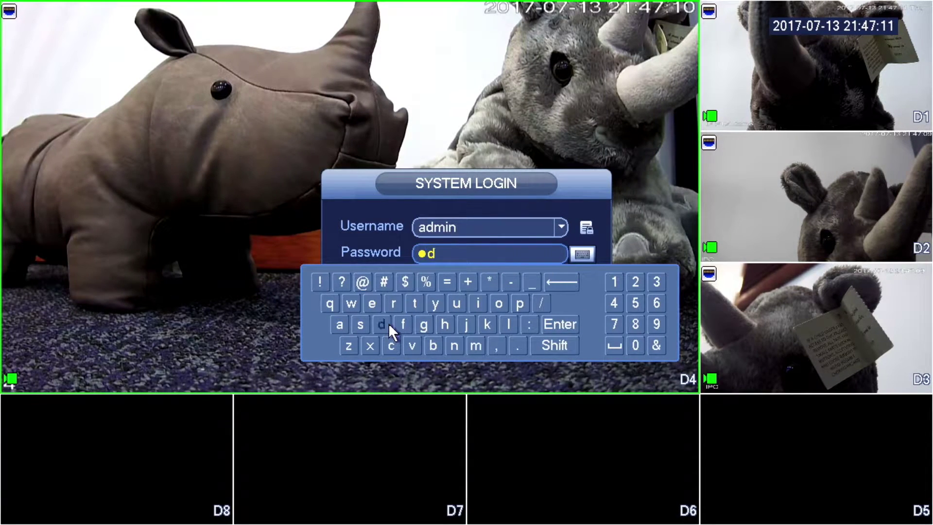
left_click(476, 345)
left_click(478, 303)
left_click(456, 344)
left_click(615, 284)
left_click(636, 279)
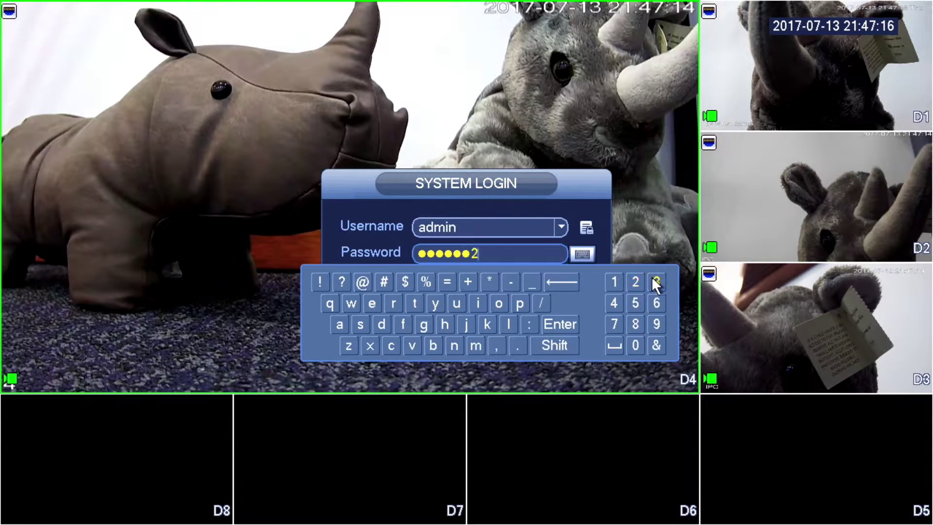
left_click(652, 278)
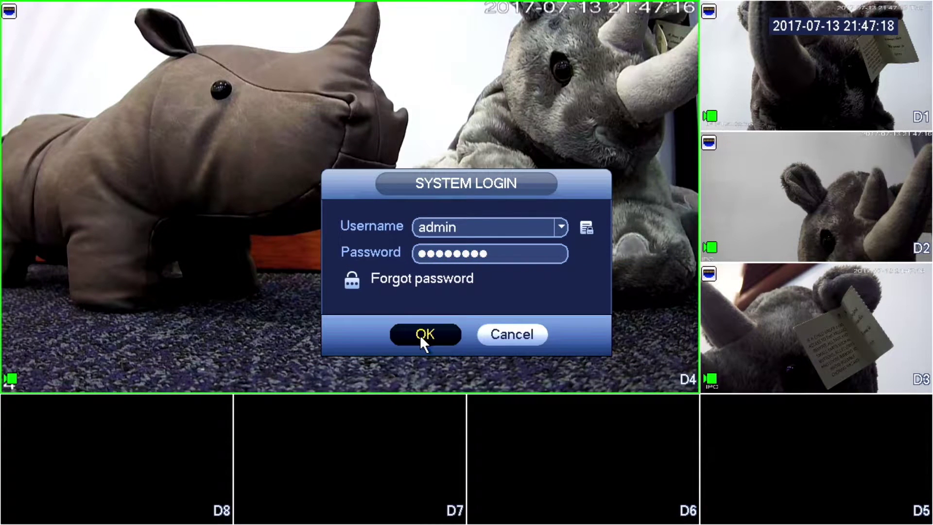
Log in and open Ethernet Port1's edit dialog (DHCP on, IP 10.1.100.109) under Network settings
left_click(421, 334)
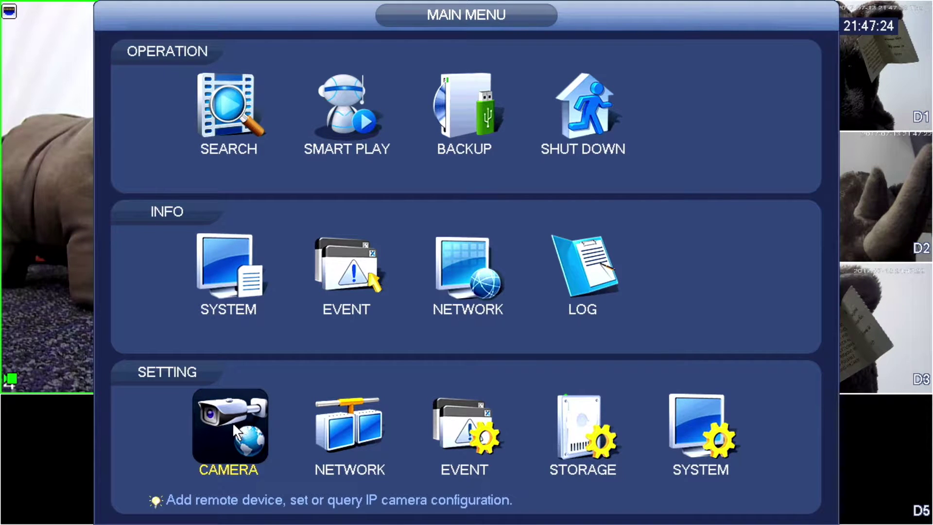
left_click(338, 417)
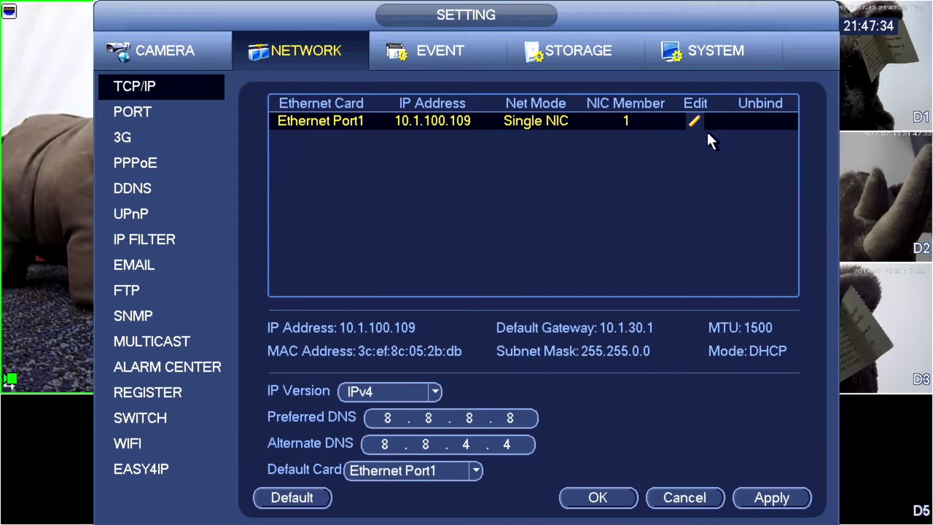
left_click(695, 121)
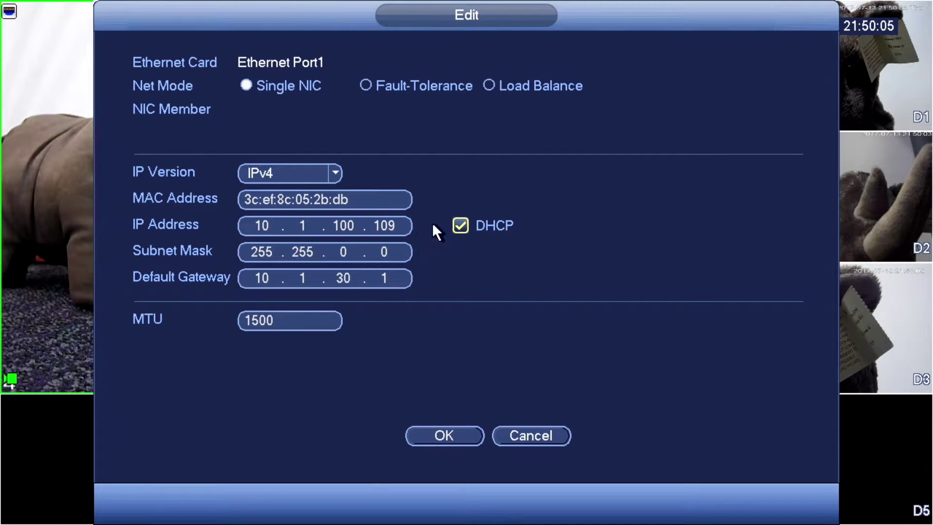
Turn off DHCP on Ethernet Port1 and begin editing its IP address
left_click(460, 225)
left_click(401, 228)
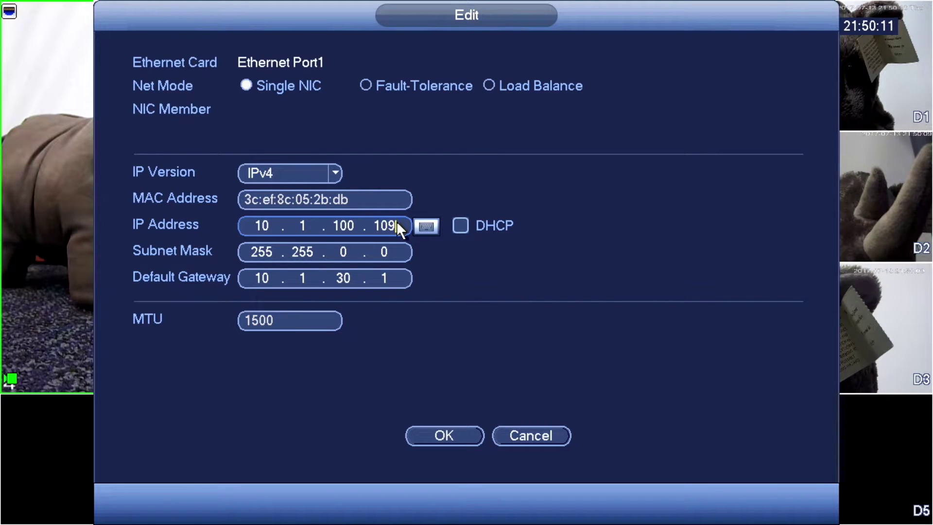
left_click(396, 221)
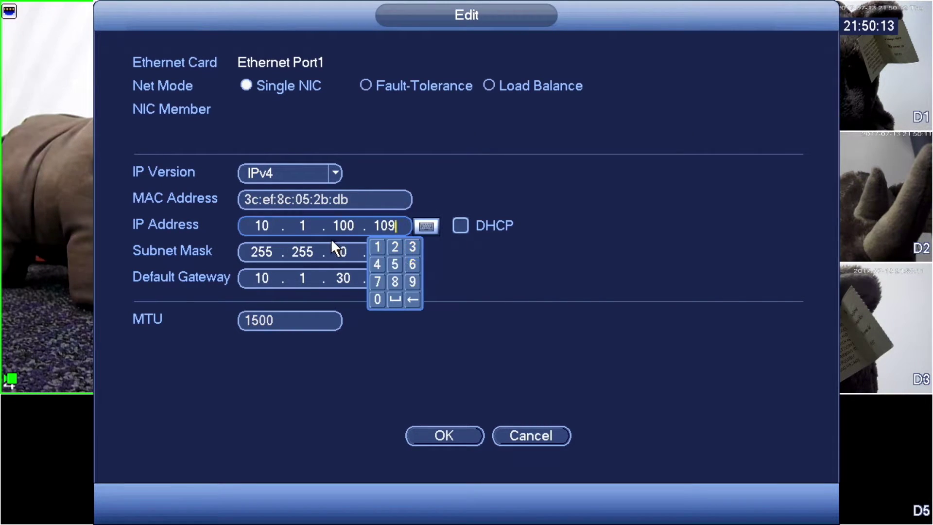
left_click(471, 264)
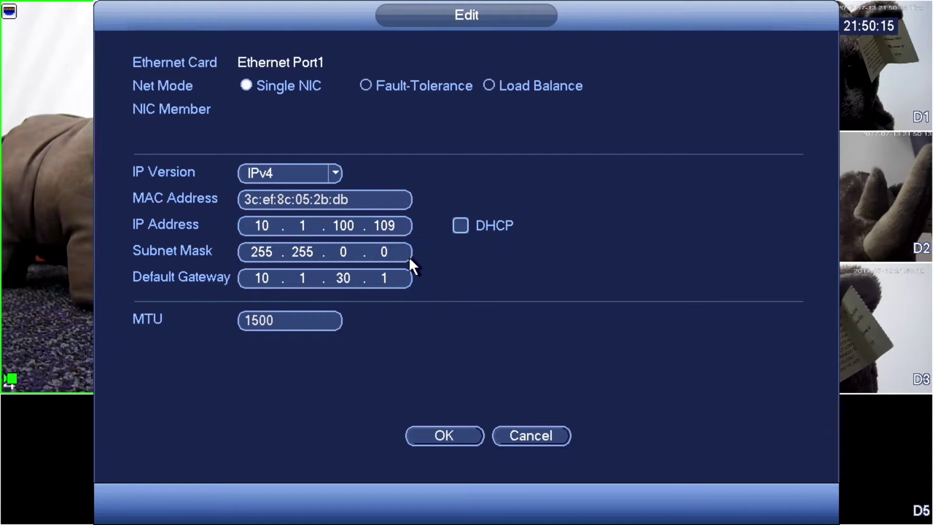
left_click(378, 256)
Change the IP address's last octet to 250, giving static IP 10.1.100.250
left_click(391, 229)
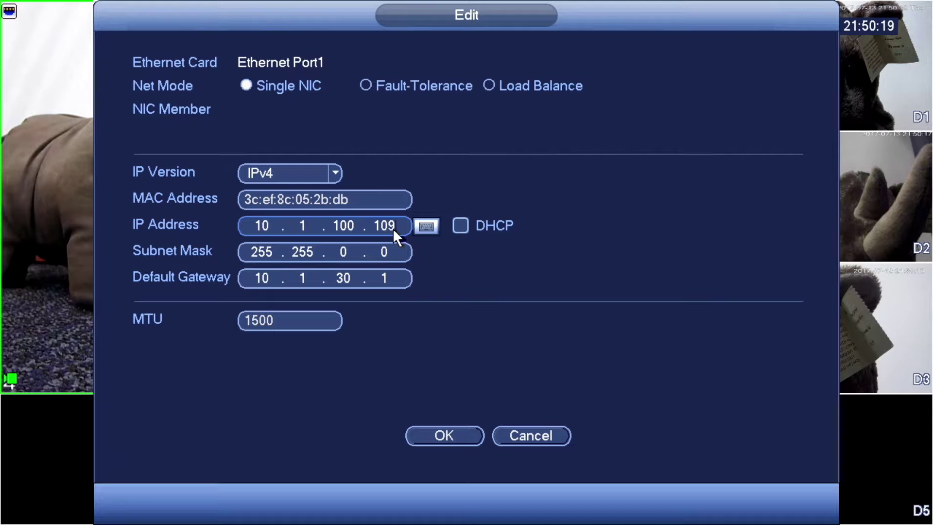
left_click(393, 228)
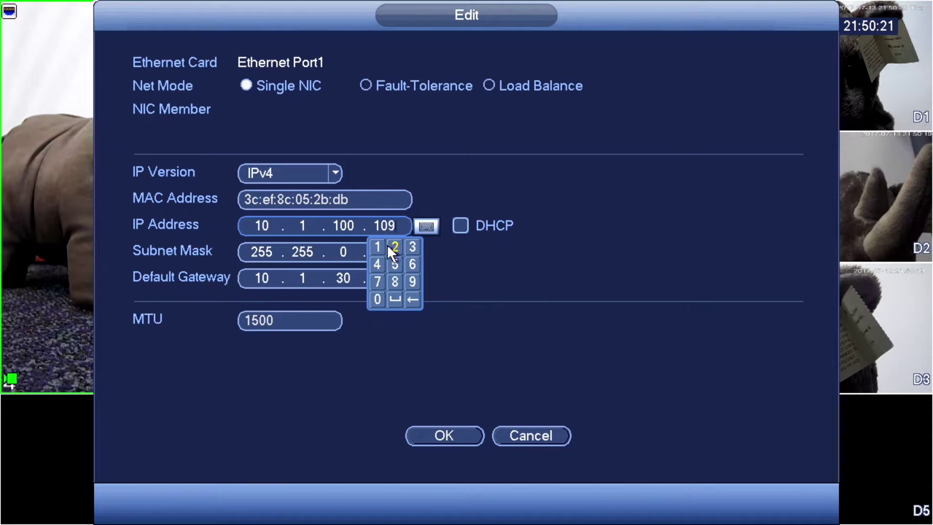
left_click(394, 246)
left_click(395, 264)
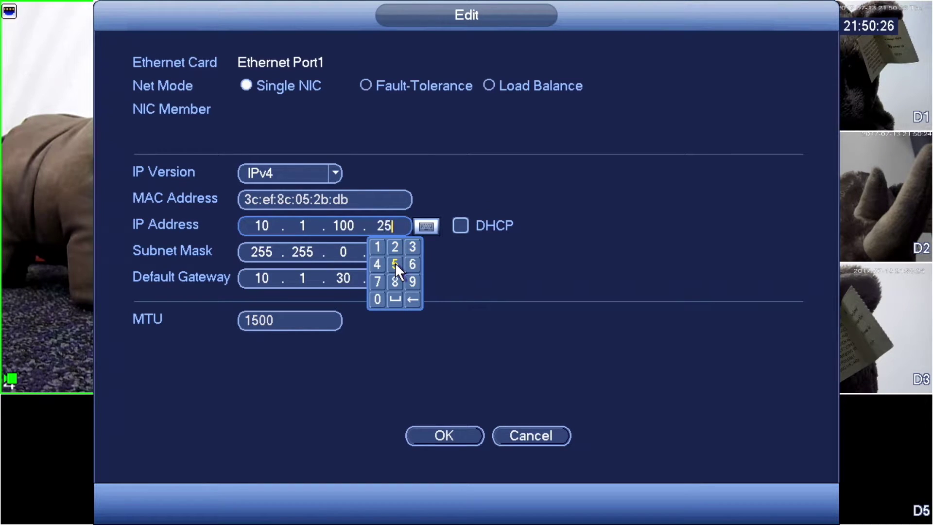
left_click(376, 299)
left_click(487, 264)
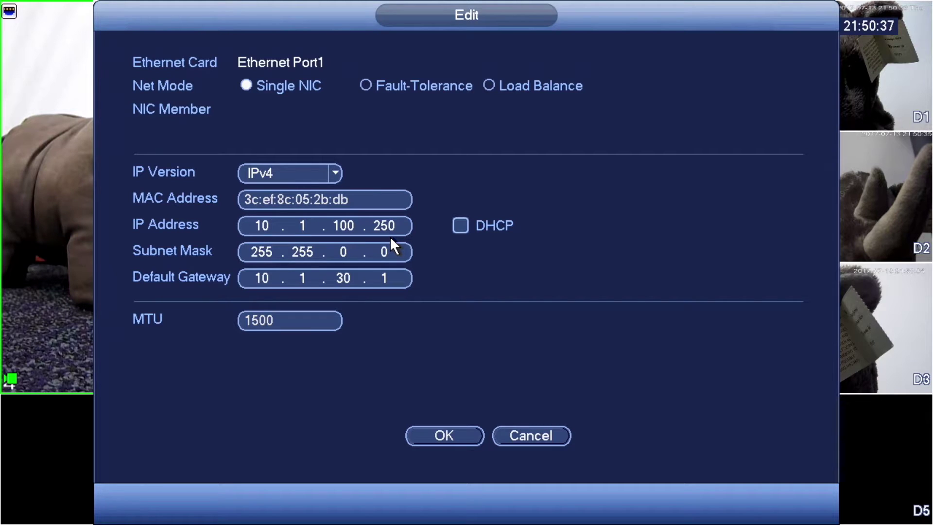
mouse_move(391, 232)
mouse_move(376, 248)
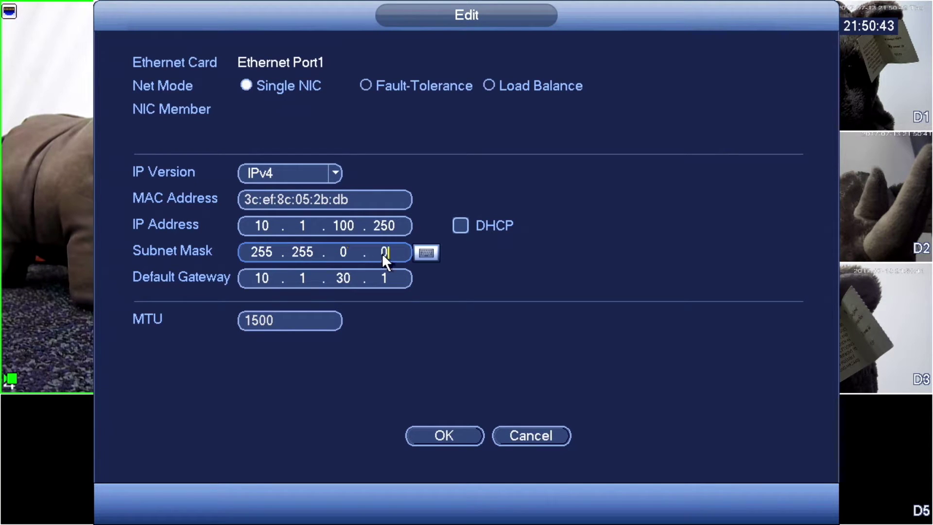
mouse_move(276, 288)
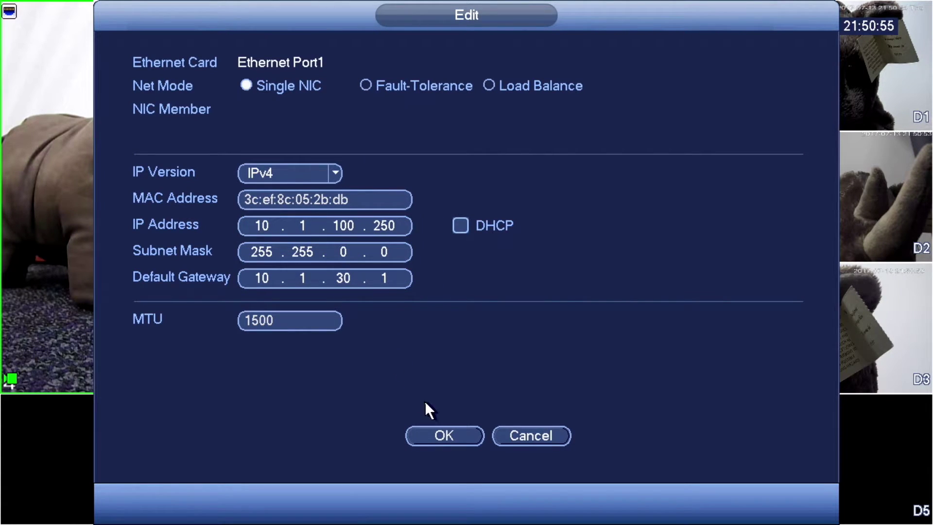
Confirm and apply Port1's static address 10.1.100.250, then go to Camera Registration
left_click(431, 432)
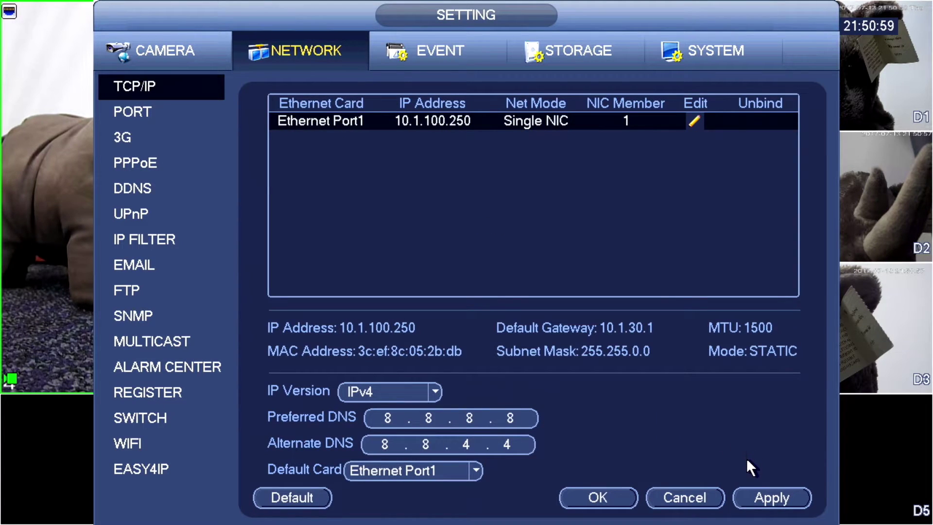
left_click(762, 497)
left_click(179, 46)
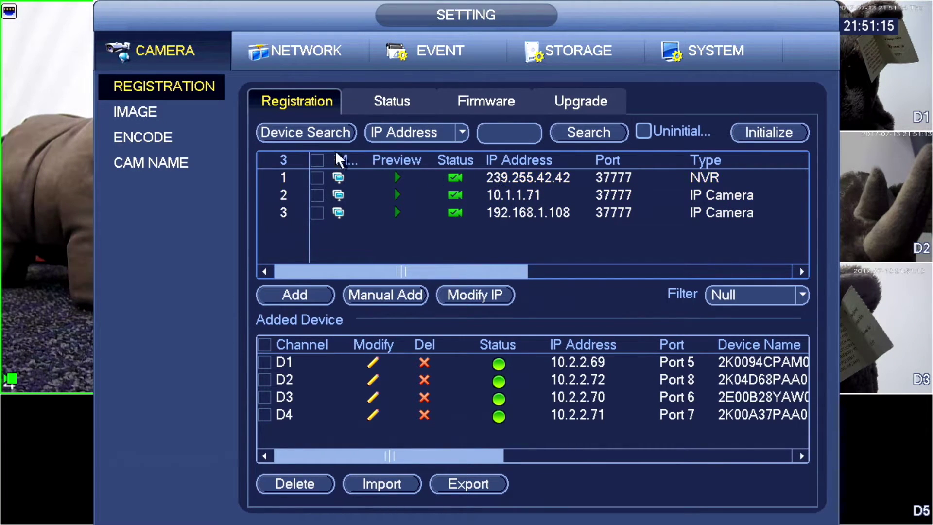
Search for cameras, finding 192.168.1.108 and 10.1.1.71, and select 192.168.1.108
left_click(295, 131)
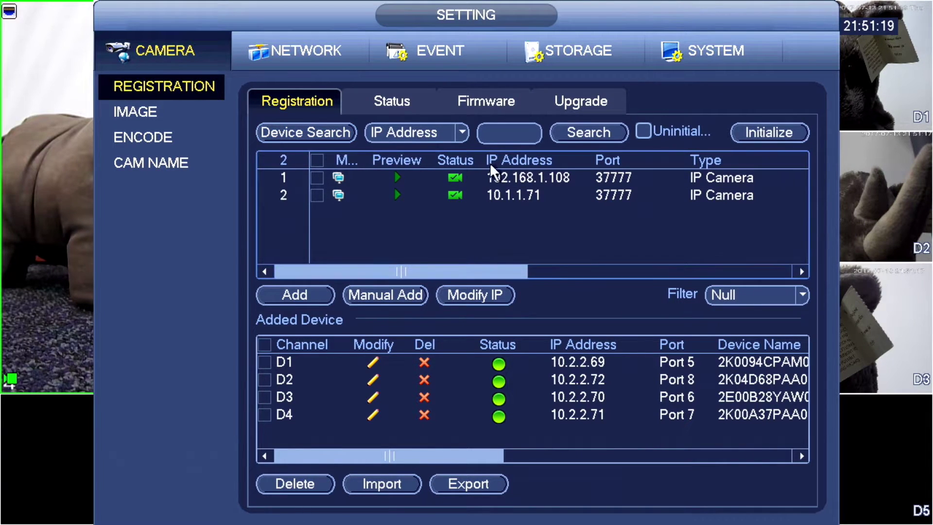
left_click(513, 175)
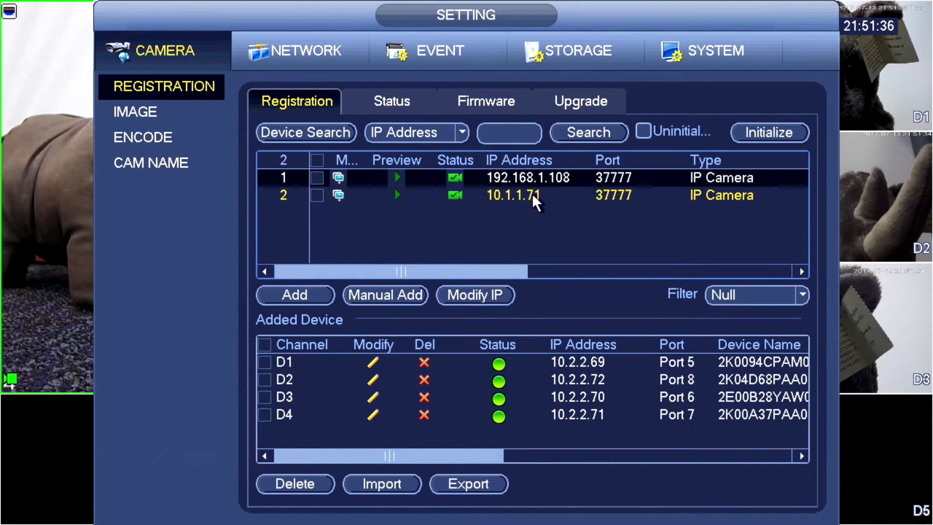
left_click(532, 193)
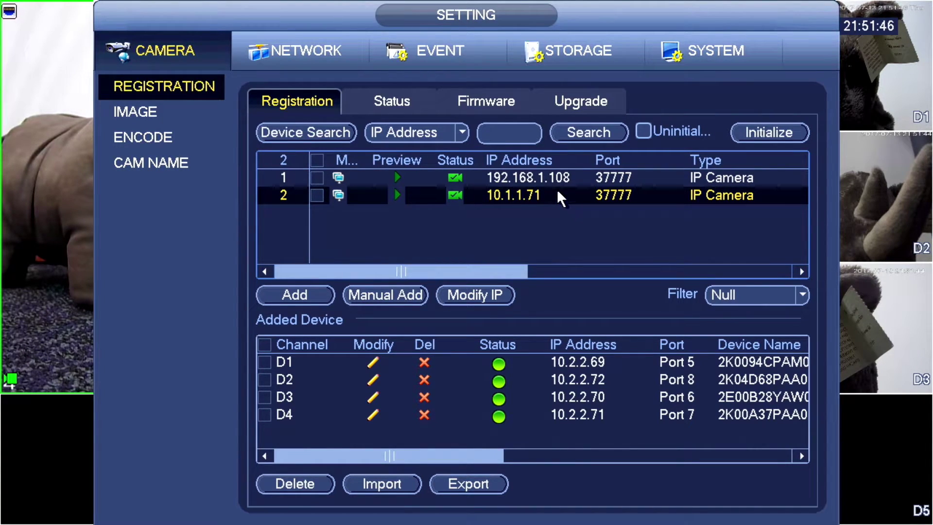
left_click(552, 175)
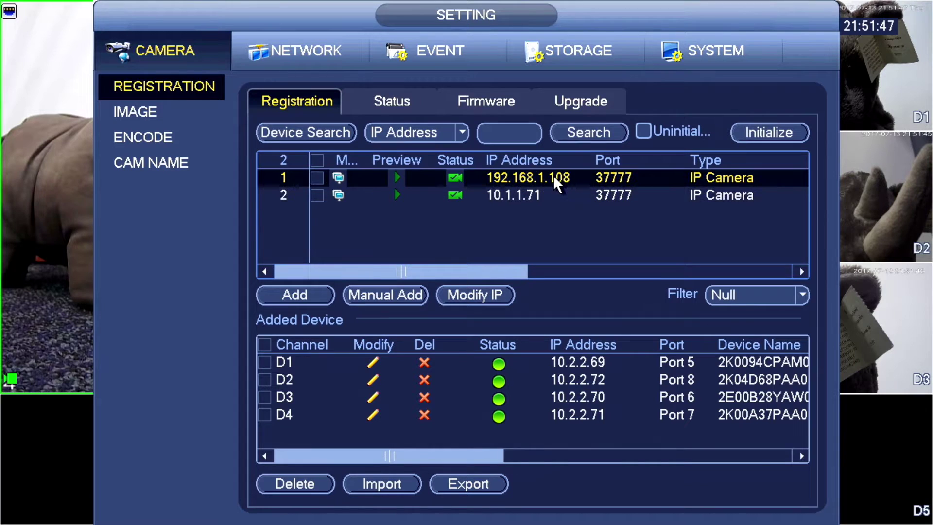
left_click(573, 191)
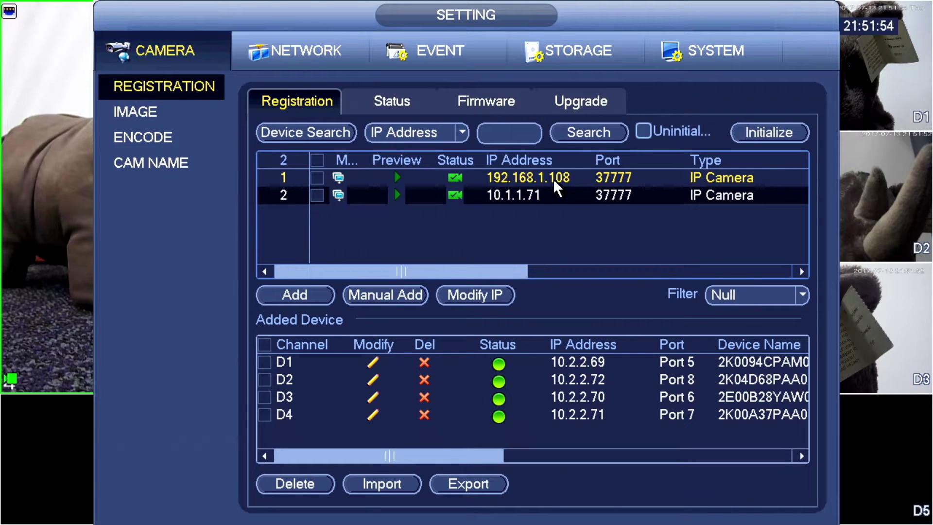
left_click(553, 179)
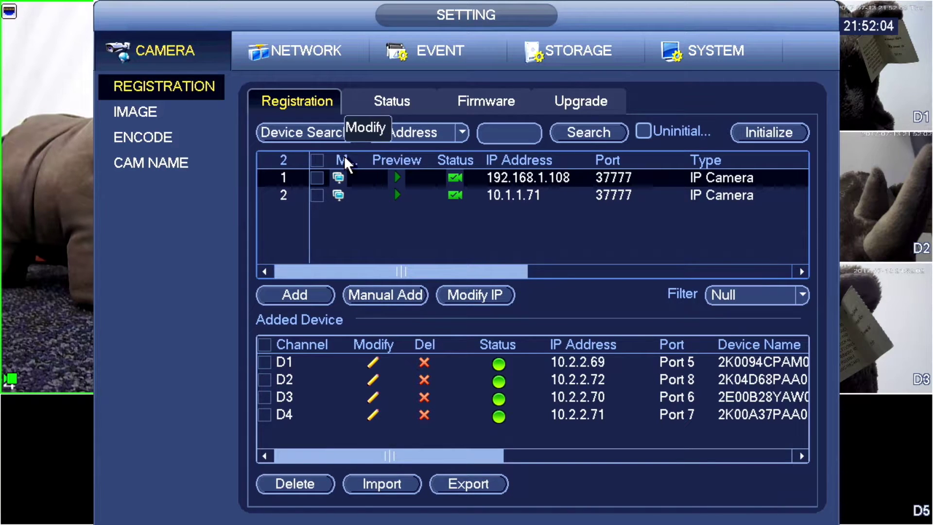
Open IP Setting for the 192.168.1.108 camera and enter IP address 10.1.100.251
left_click(339, 176)
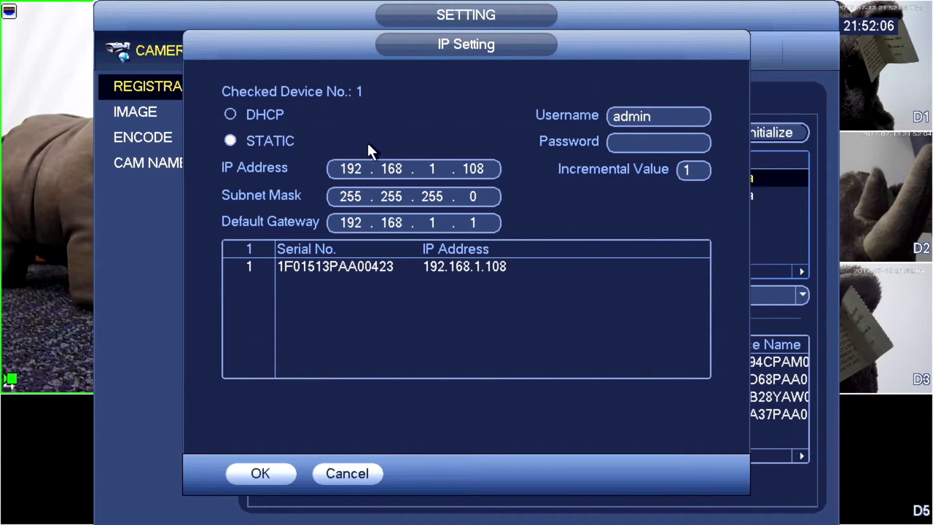
left_click(357, 171)
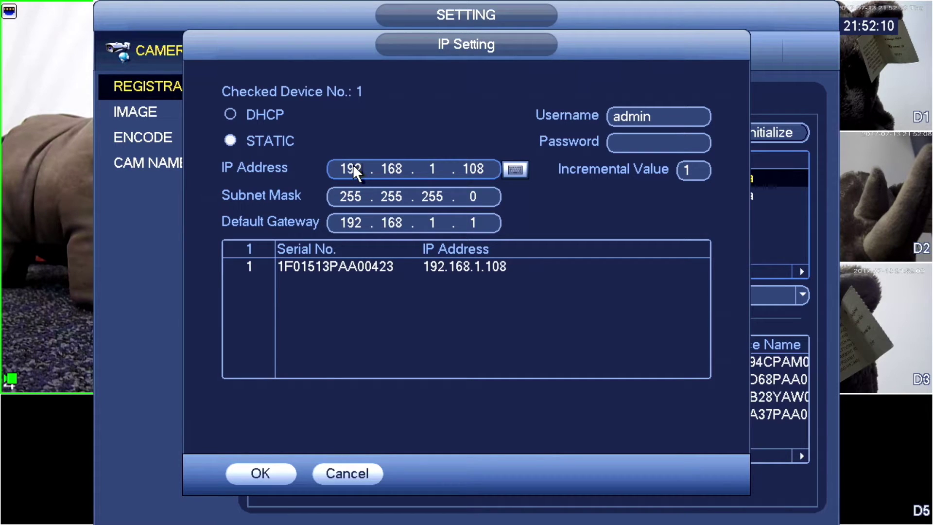
left_click(353, 163)
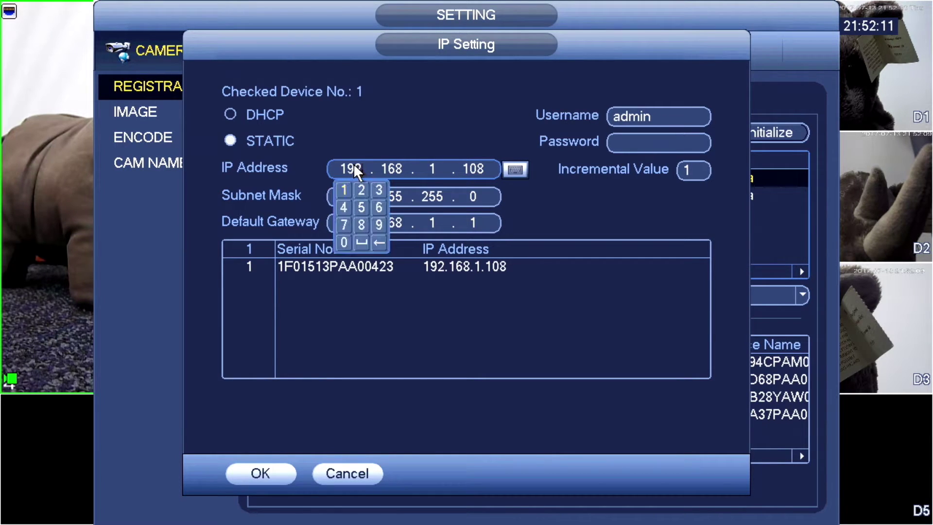
left_click(344, 188)
left_click(342, 240)
left_click(390, 169)
left_click(384, 189)
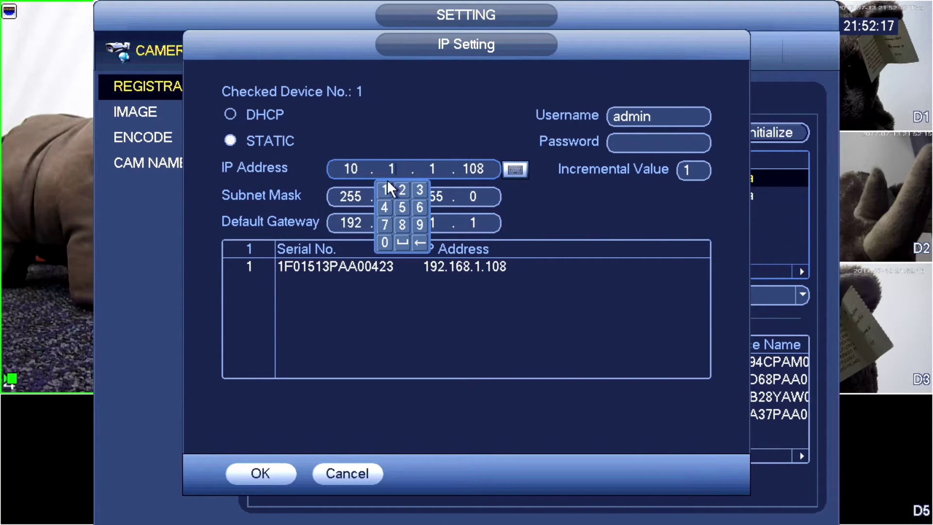
left_click(429, 169)
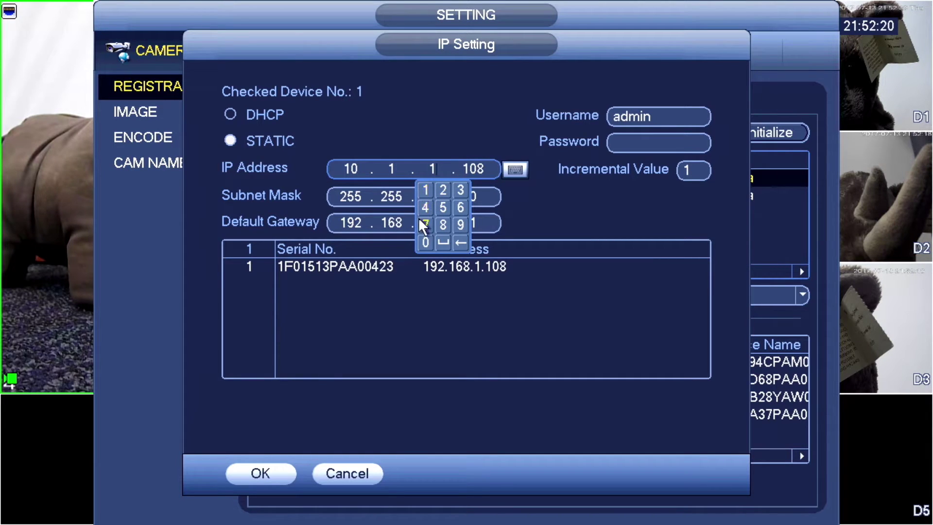
left_click(425, 242)
left_click(425, 242)
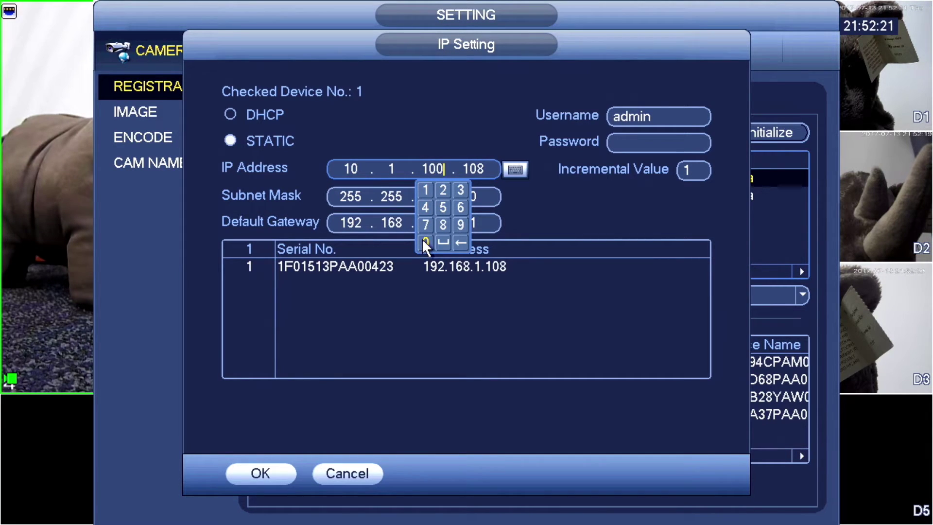
left_click(473, 168)
left_click(484, 190)
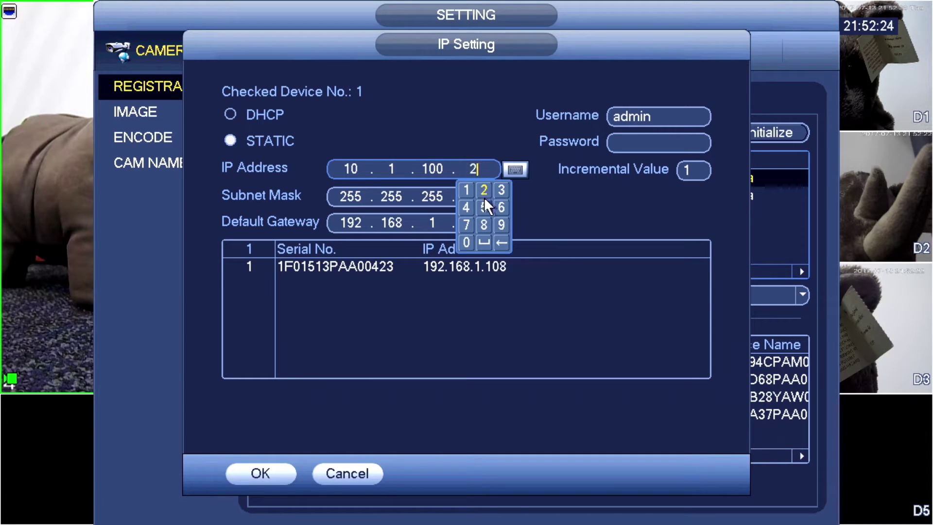
left_click(484, 207)
left_click(465, 190)
left_click(478, 147)
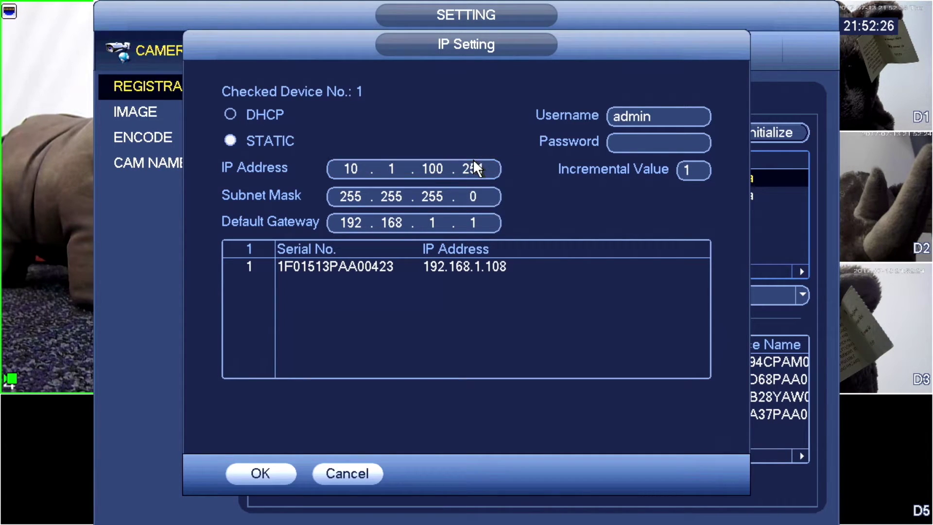
Set the subnet mask to 255.255.0.0 and the default gateway to 10.1.30.1
left_click(418, 195)
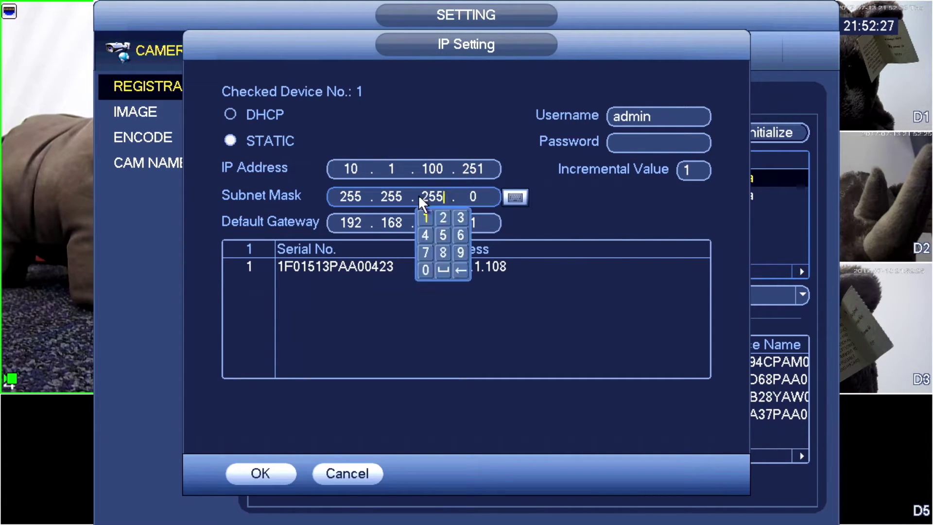
left_click(425, 269)
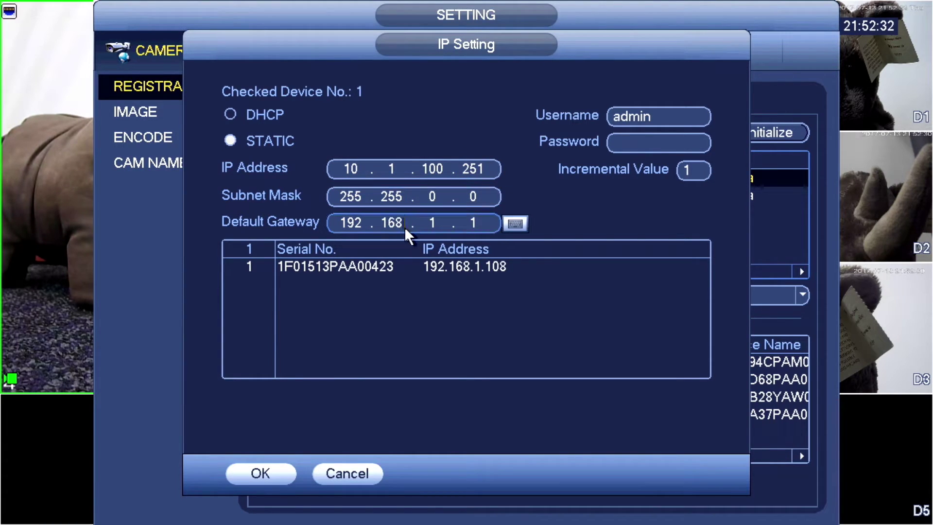
left_click(358, 224)
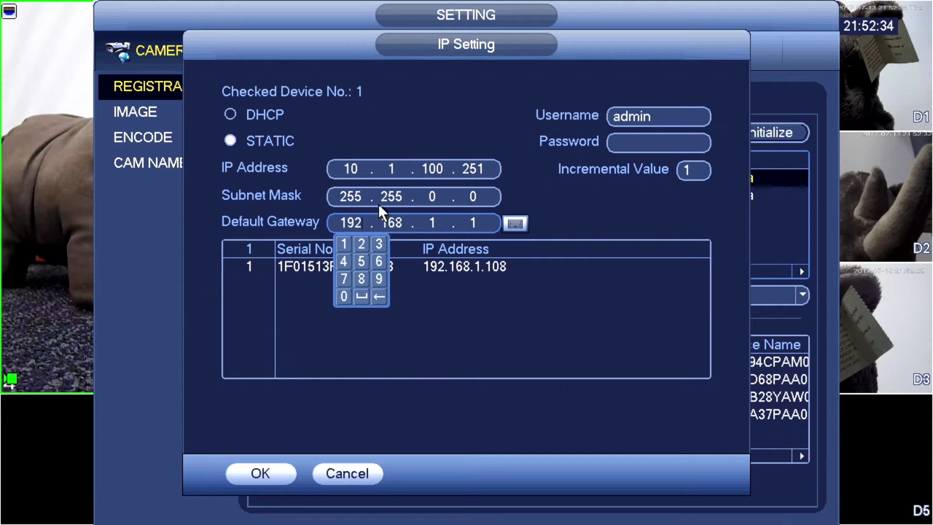
left_click(342, 244)
left_click(345, 294)
left_click(395, 228)
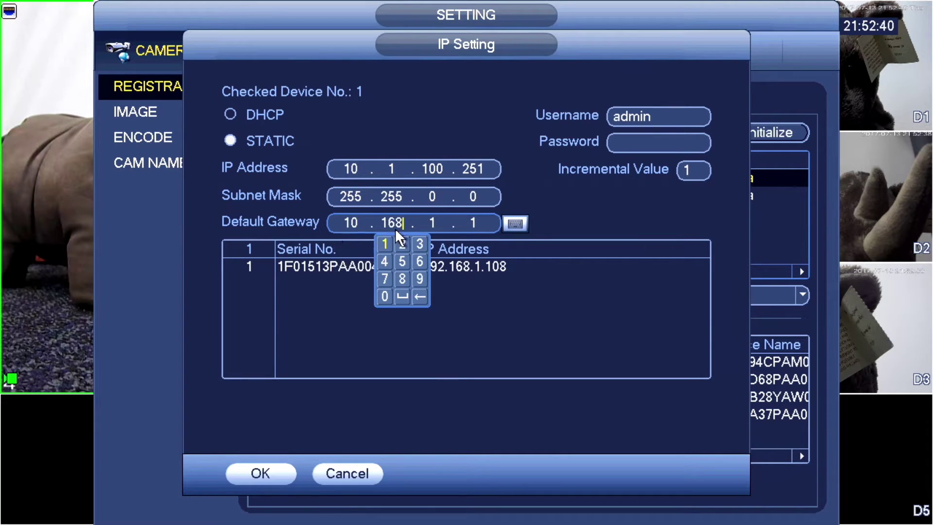
left_click(385, 244)
left_click(432, 223)
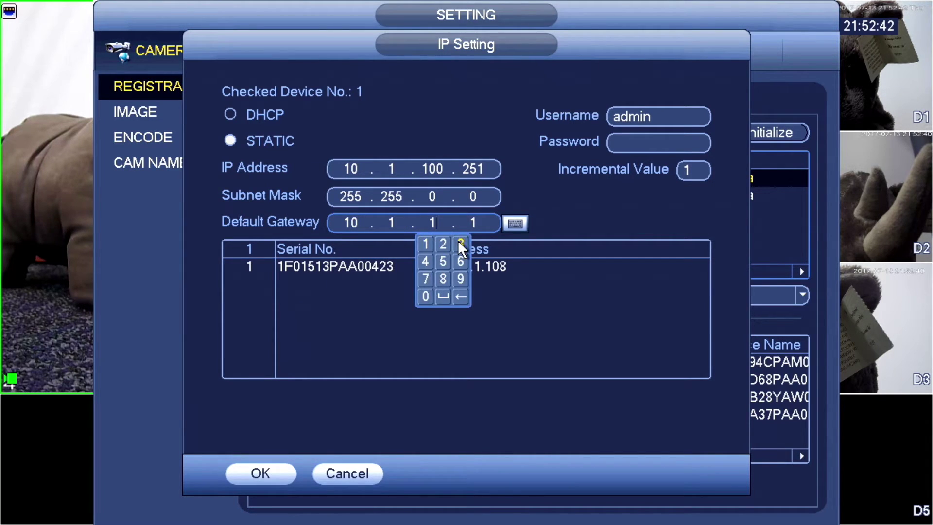
left_click(425, 295)
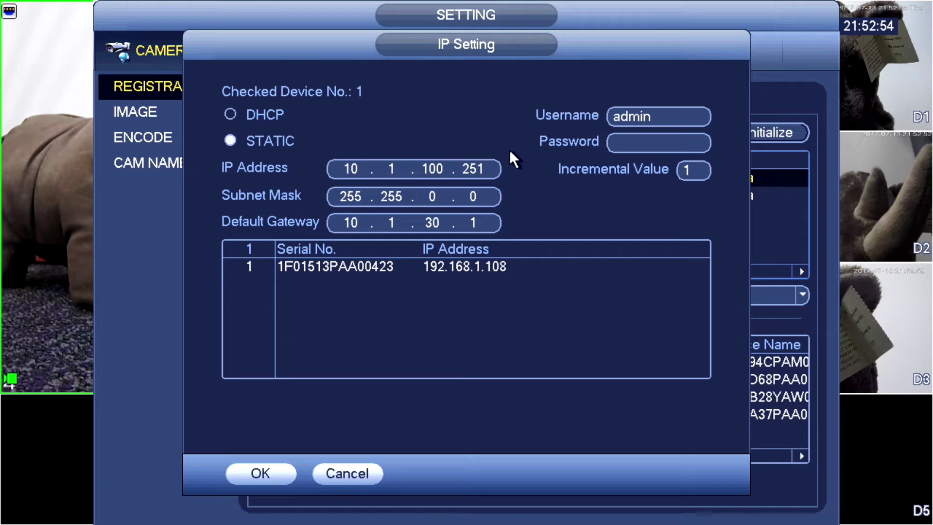
Enter the camera's login password and apply the new network settings
left_click(626, 138)
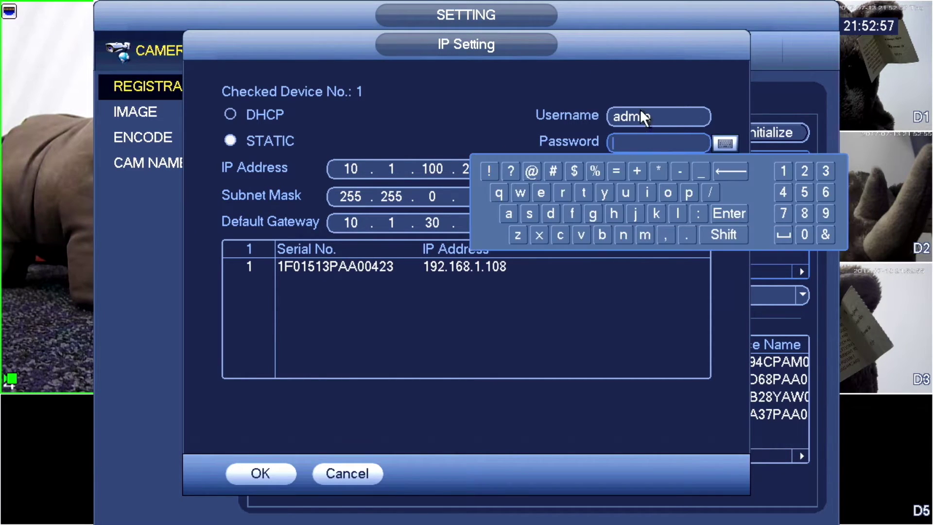
left_click(510, 213)
left_click(550, 212)
left_click(642, 235)
left_click(646, 192)
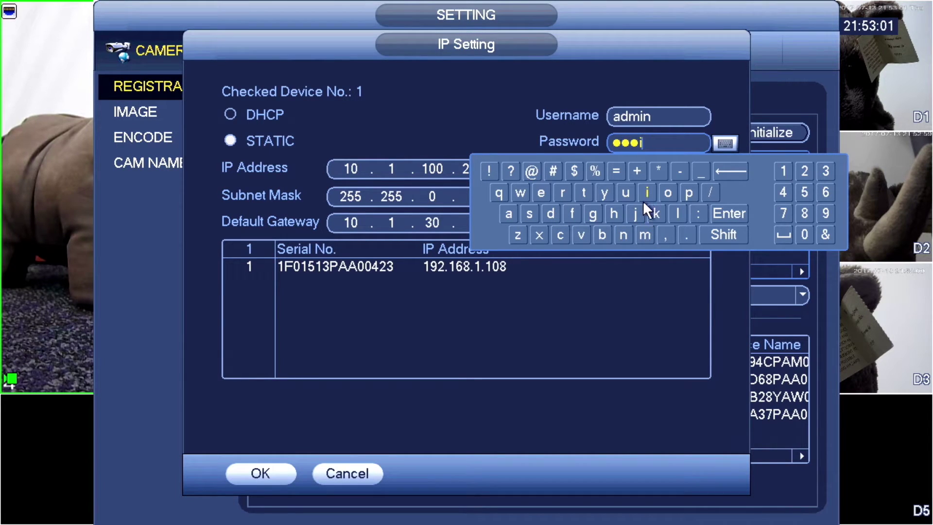
left_click(624, 233)
right_click(552, 131)
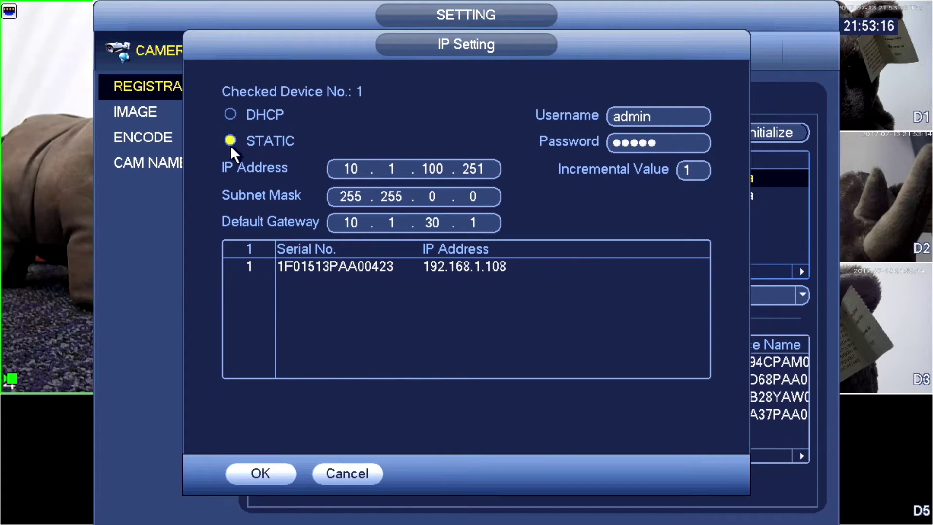
left_click(279, 471)
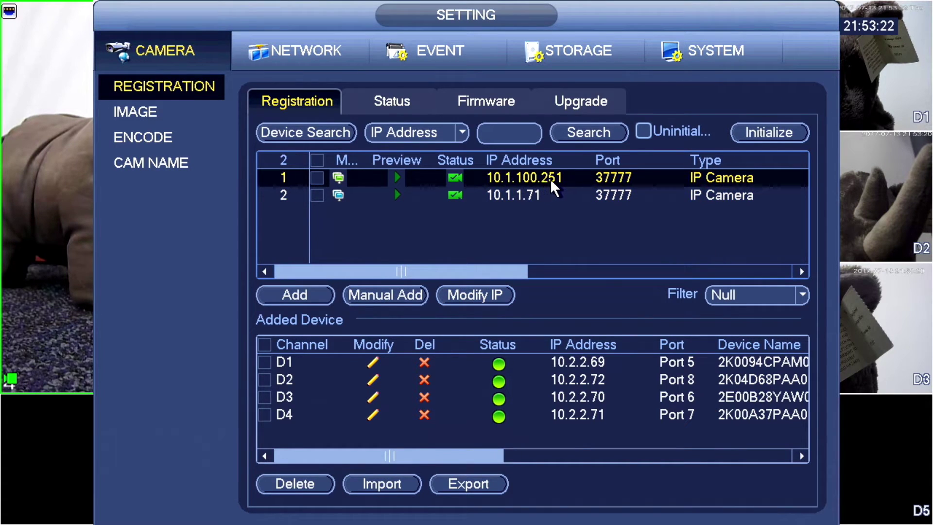
Open IP Setting for the 10.1.1.71 camera and change its IP to 10.1.100.252
left_click(526, 192)
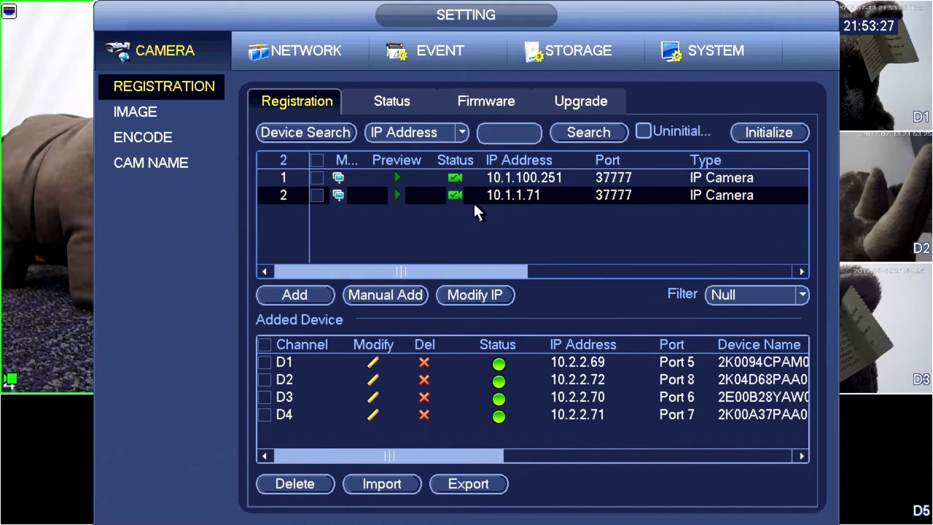
left_click(339, 196)
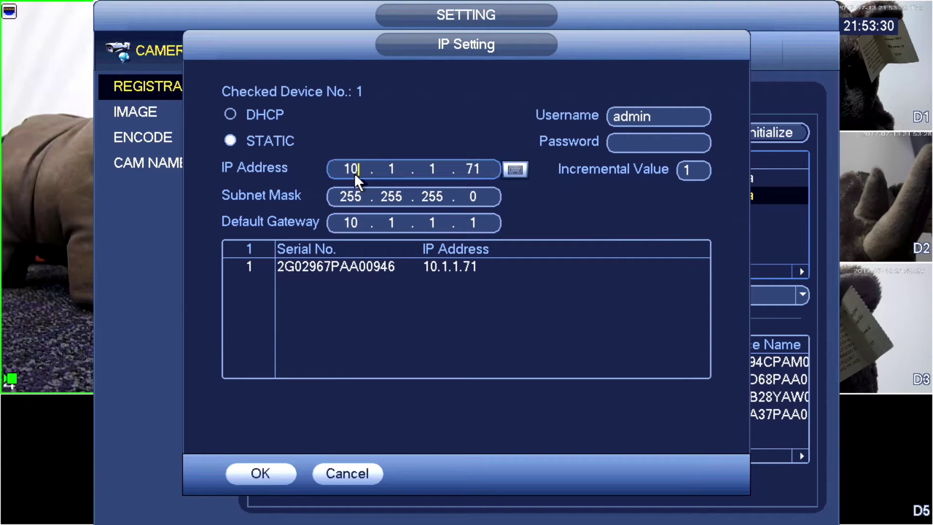
left_click(358, 171)
left_click(407, 170)
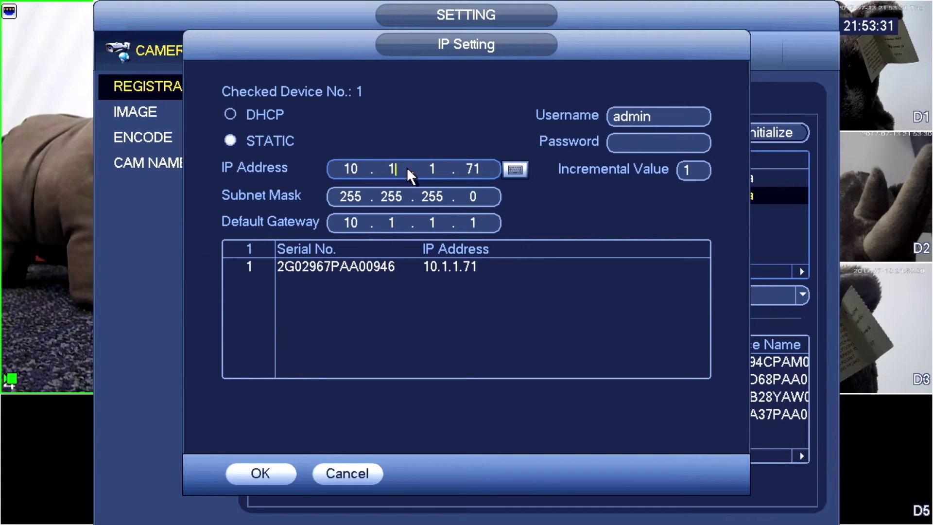
left_click(436, 168)
left_click(424, 242)
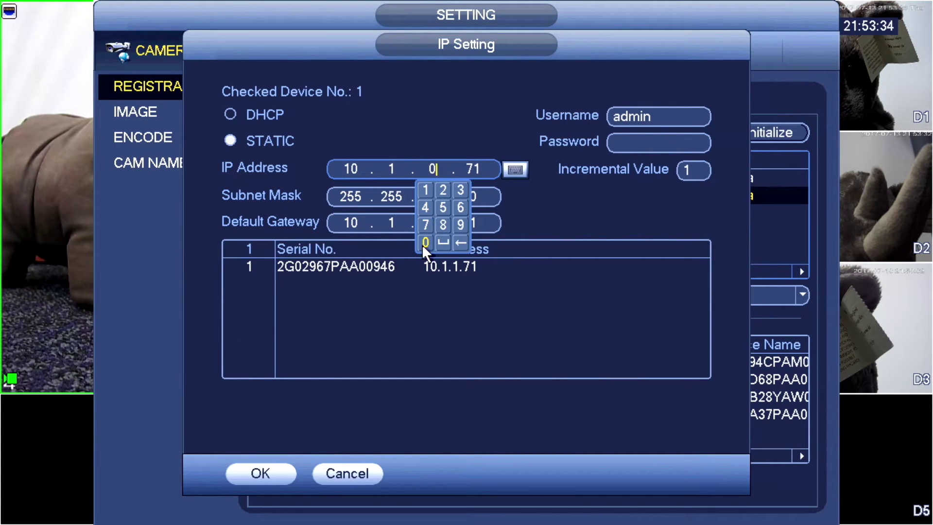
left_click(424, 241)
left_click(470, 166)
left_click(474, 165)
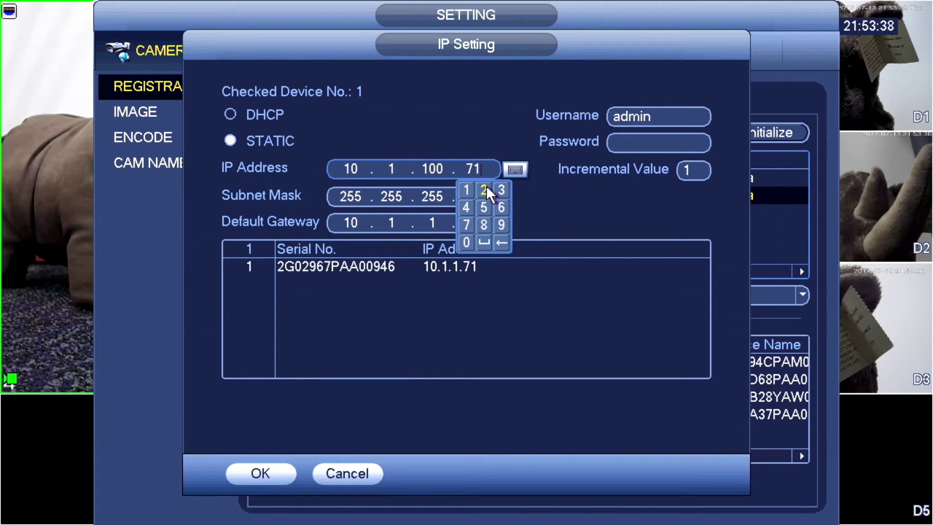
left_click(489, 190)
left_click(486, 135)
Set the subnet mask's third octet to 0, making it 255.255.0.0
left_click(466, 196)
left_click(451, 198)
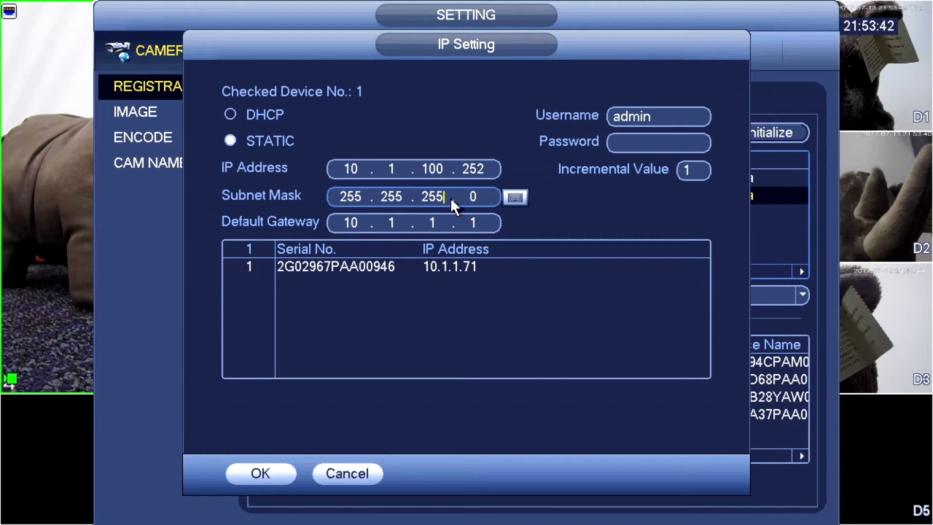
left_click(443, 197)
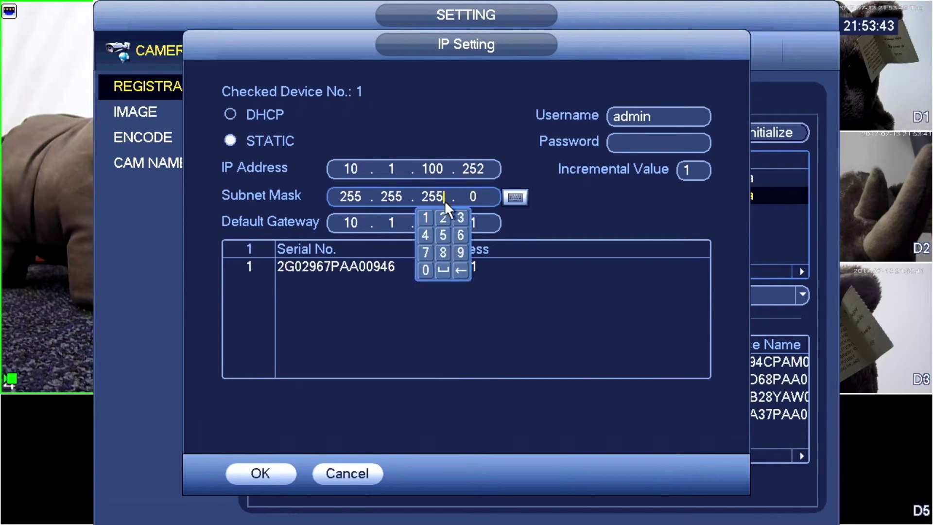
left_click(424, 270)
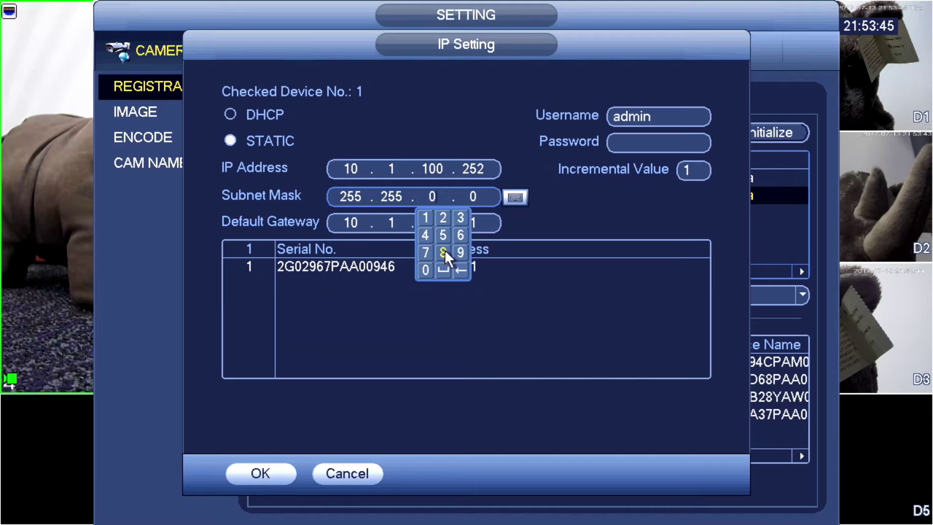
left_click(513, 226)
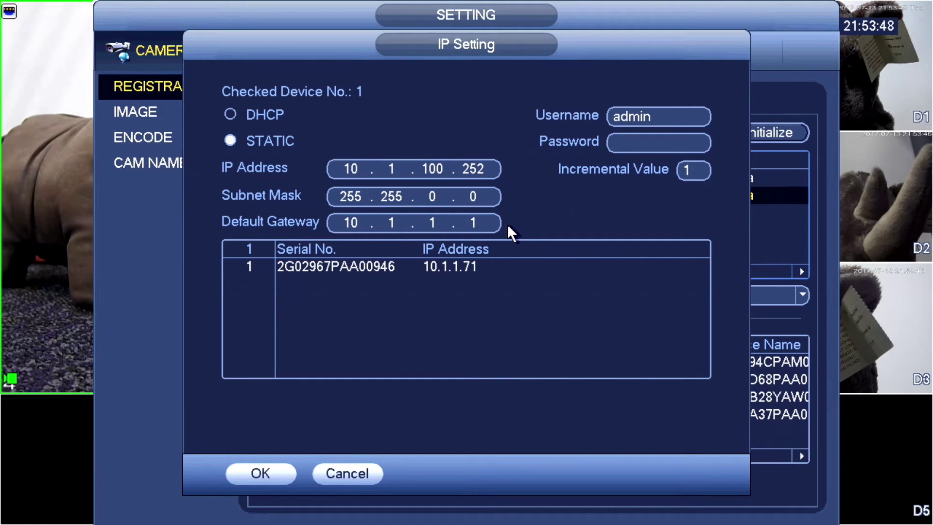
Set the default gateway to 10.1.30.1
left_click(492, 222)
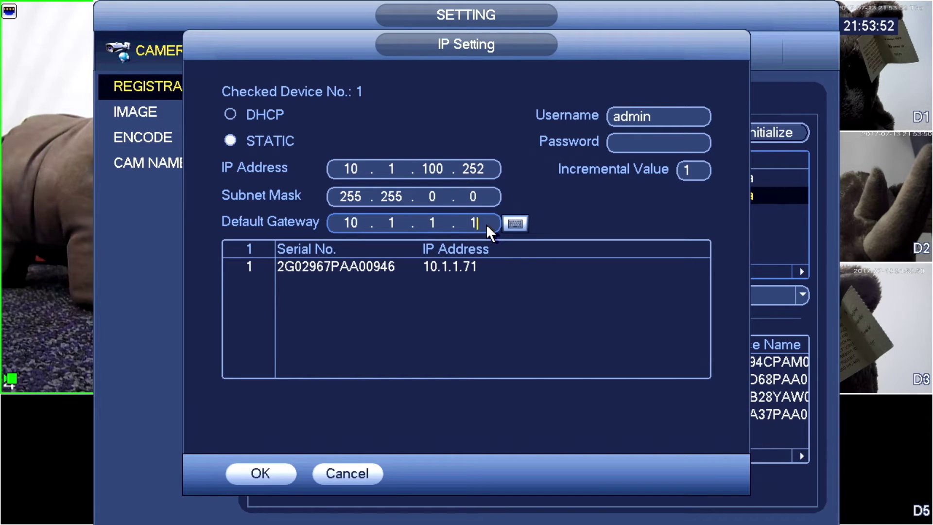
left_click(488, 177)
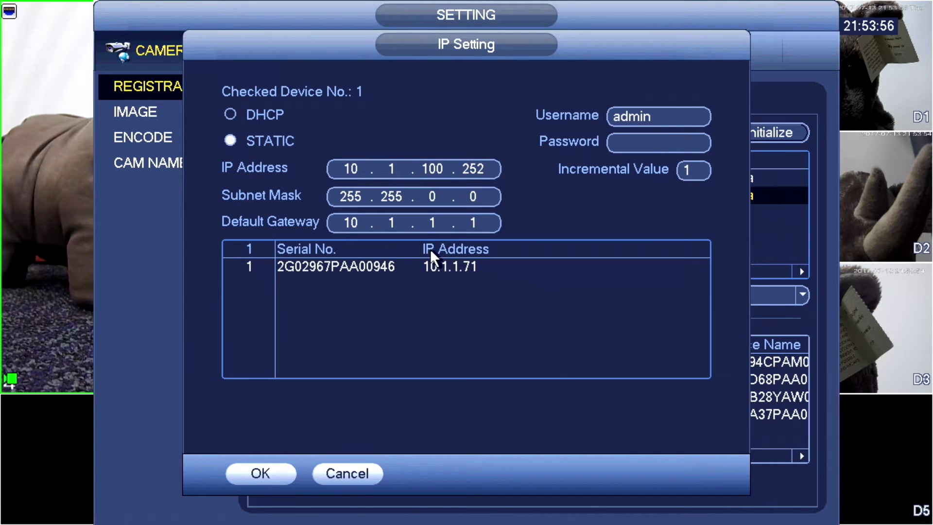
left_click(365, 228)
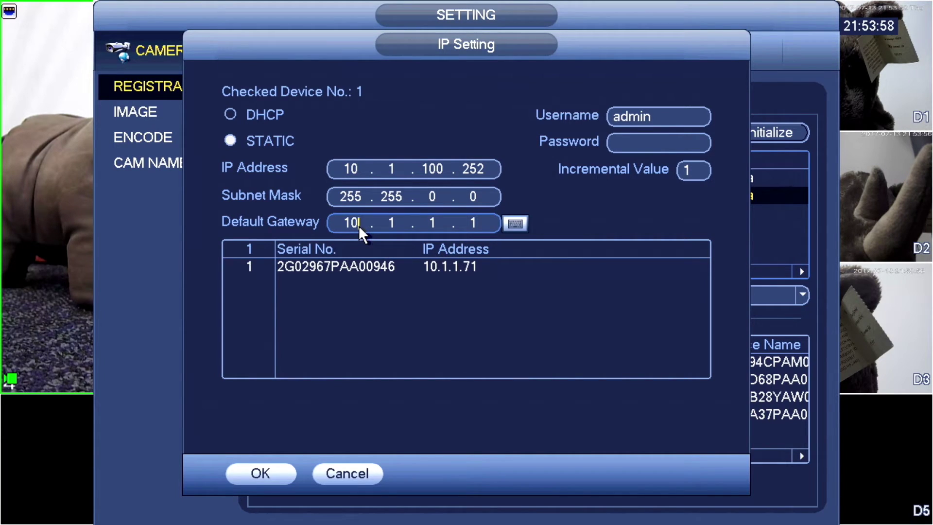
left_click(357, 226)
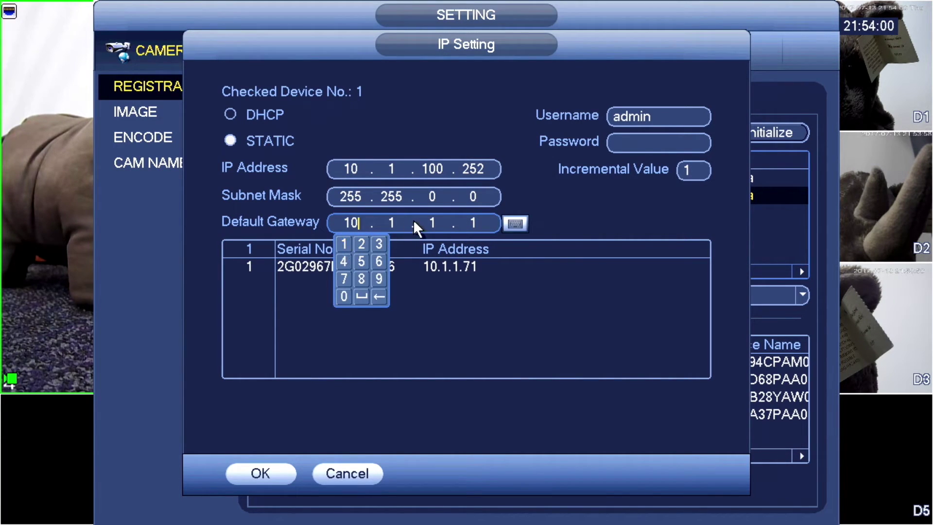
left_click(433, 224)
left_click(433, 224)
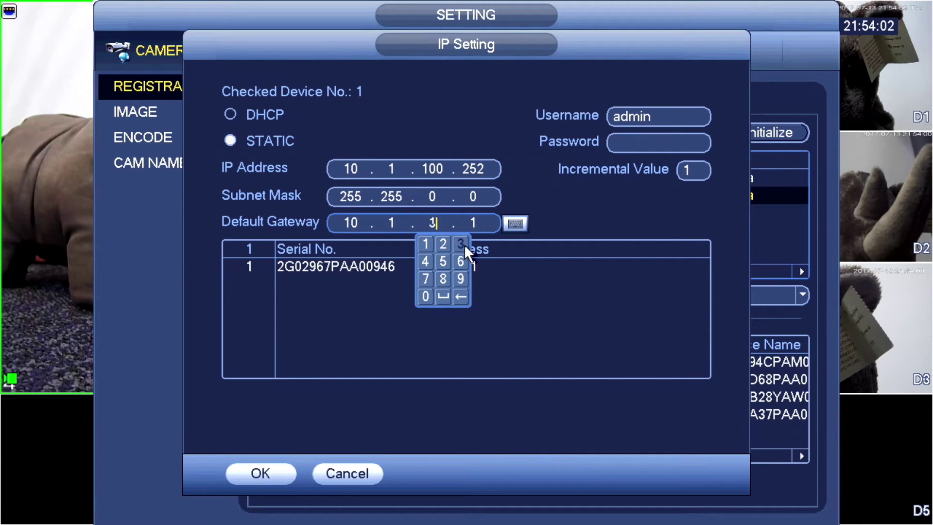
left_click(461, 244)
left_click(425, 298)
left_click(470, 220)
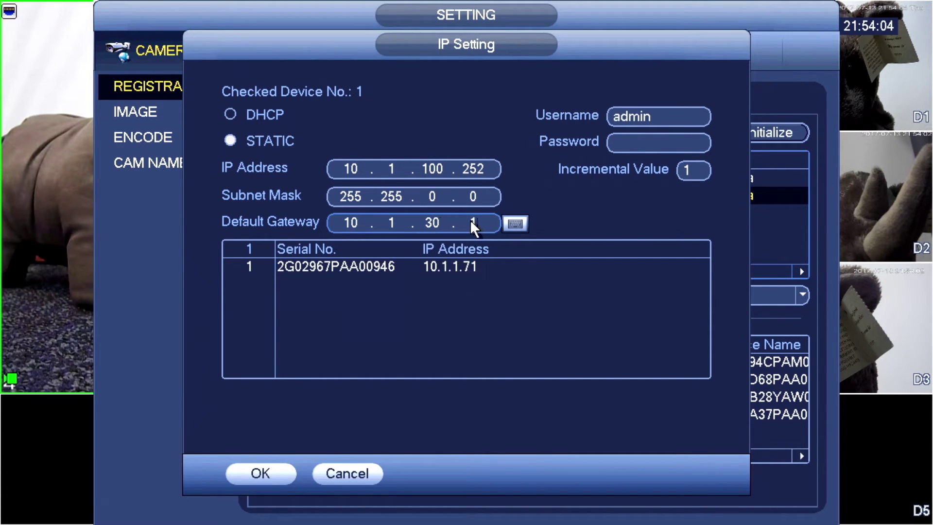
left_click(471, 220)
left_click(539, 191)
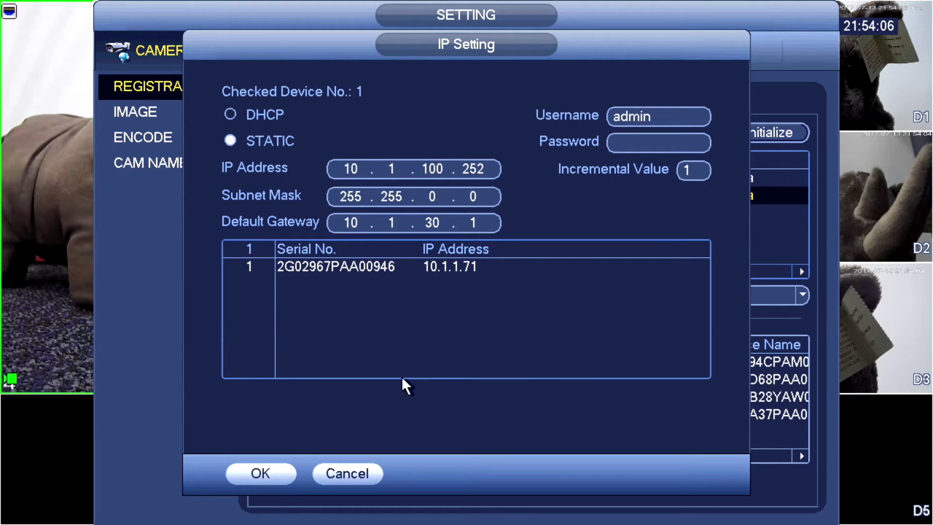
Enter the camera's login password and apply the new address
left_click(657, 133)
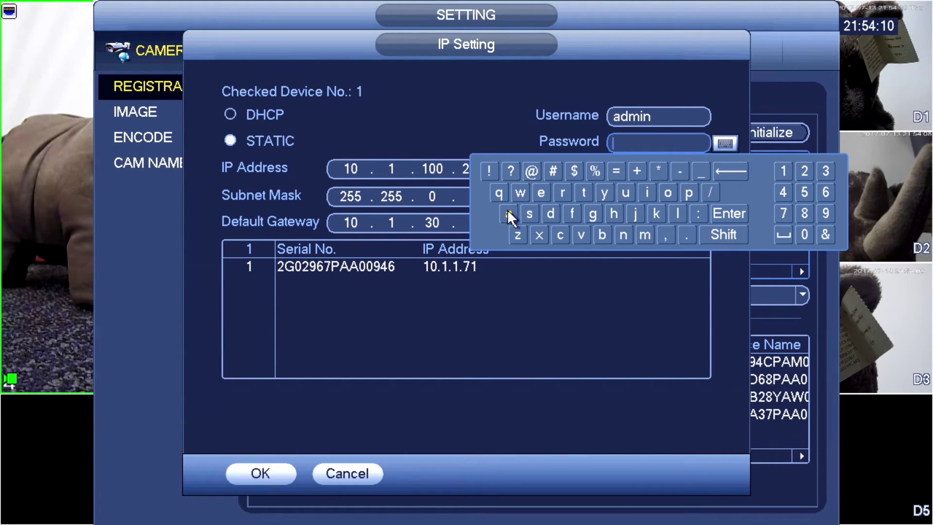
left_click(508, 213)
left_click(550, 213)
left_click(650, 233)
left_click(651, 190)
left_click(623, 235)
left_click(404, 112)
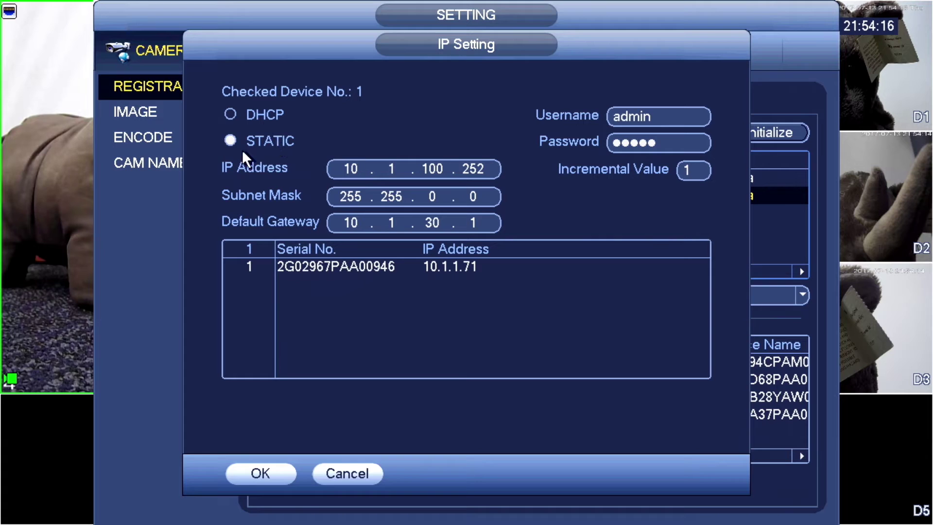
left_click(278, 466)
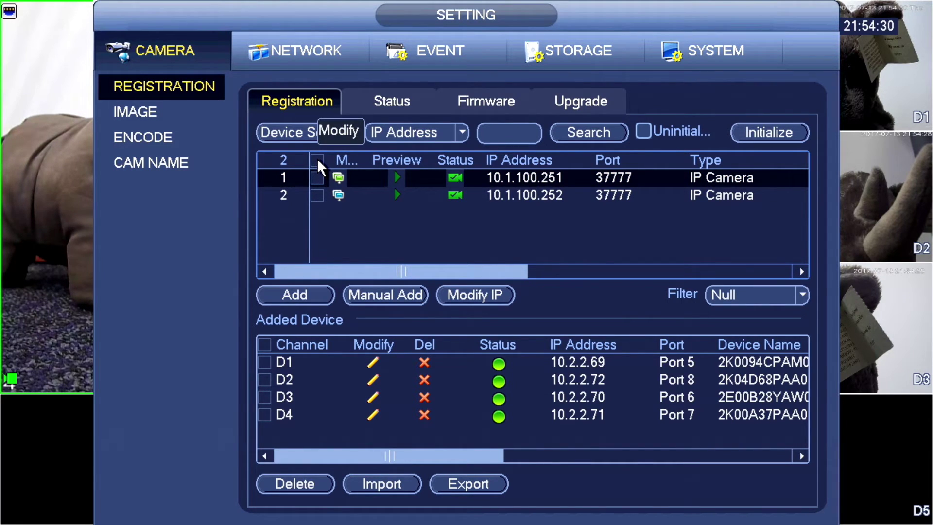
Select both discovered cameras and add them as new channels
left_click(316, 161)
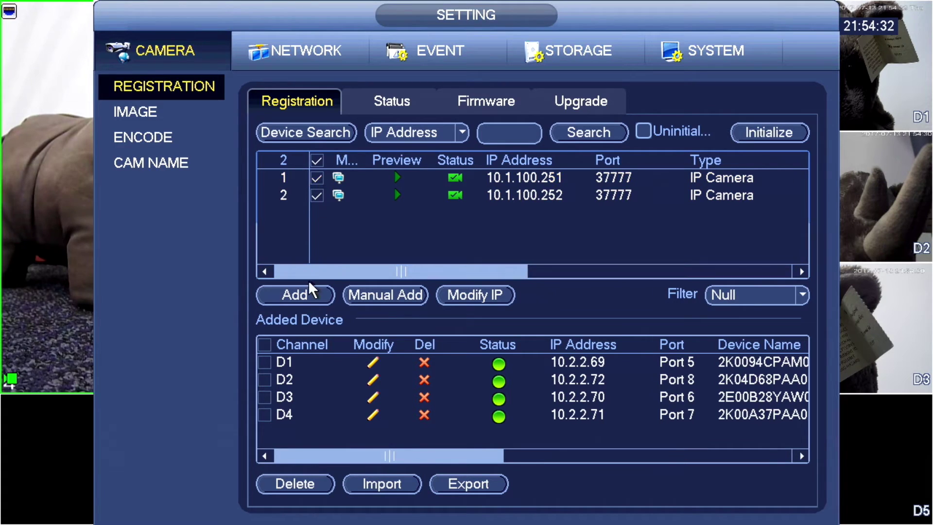
left_click(316, 307)
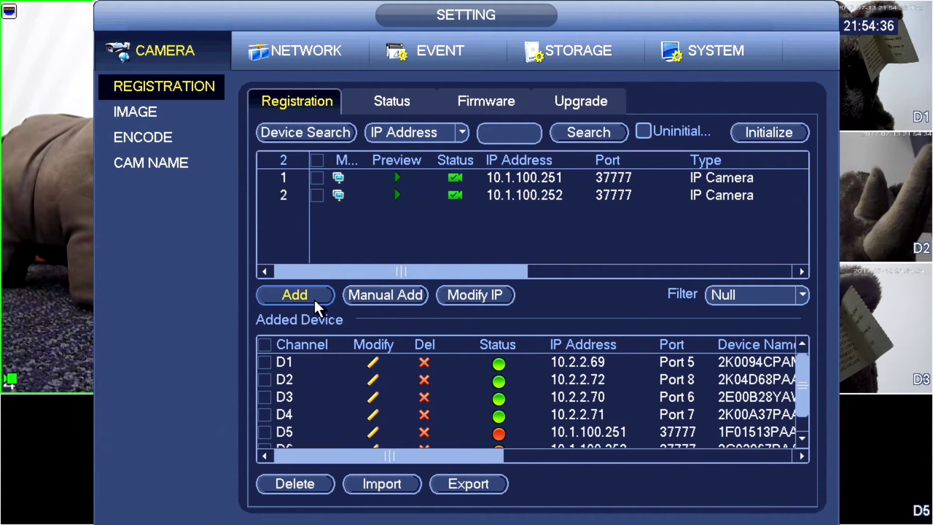
scroll(340, 398, "down", 2)
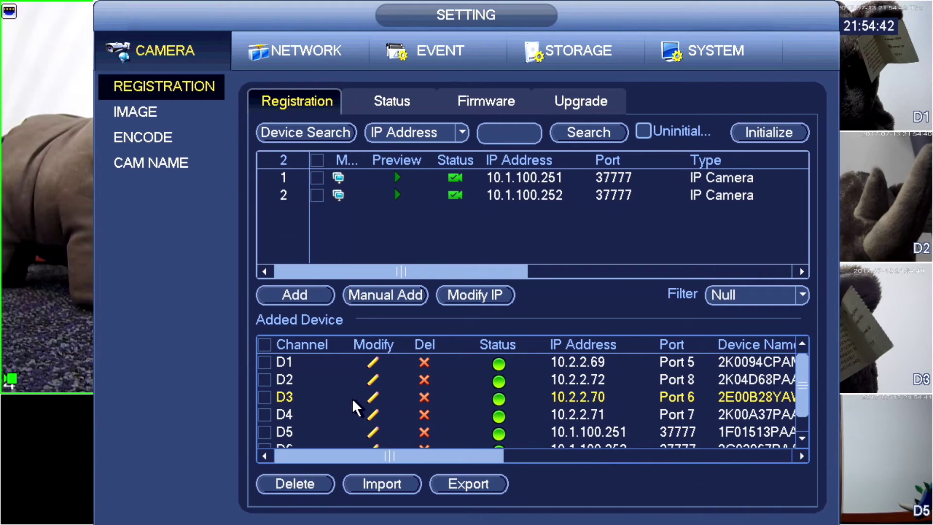
scroll(388, 403, "down", 2)
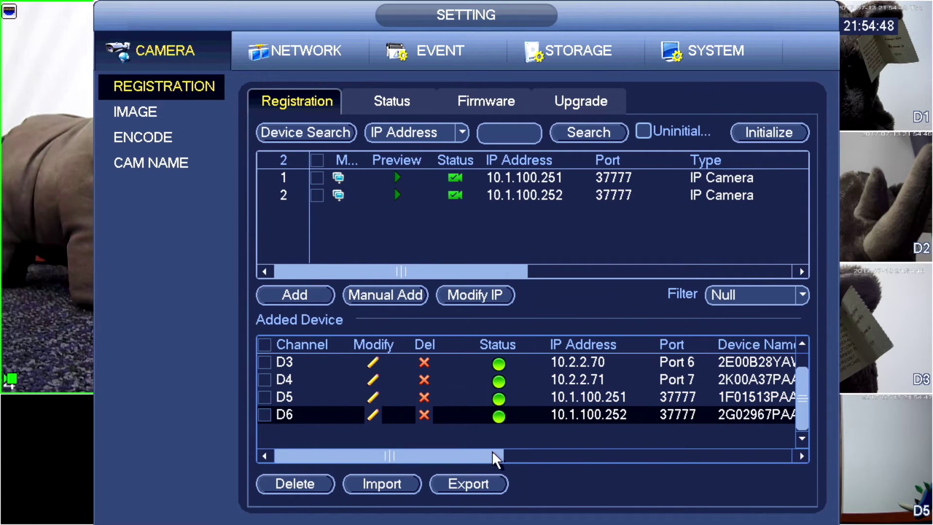
left_click_drag(494, 455, 470, 455)
Check the Added Device list that D5 (10.1.100.251) and D6 (10.1.100.252) are online
left_click(680, 383)
left_click(695, 368)
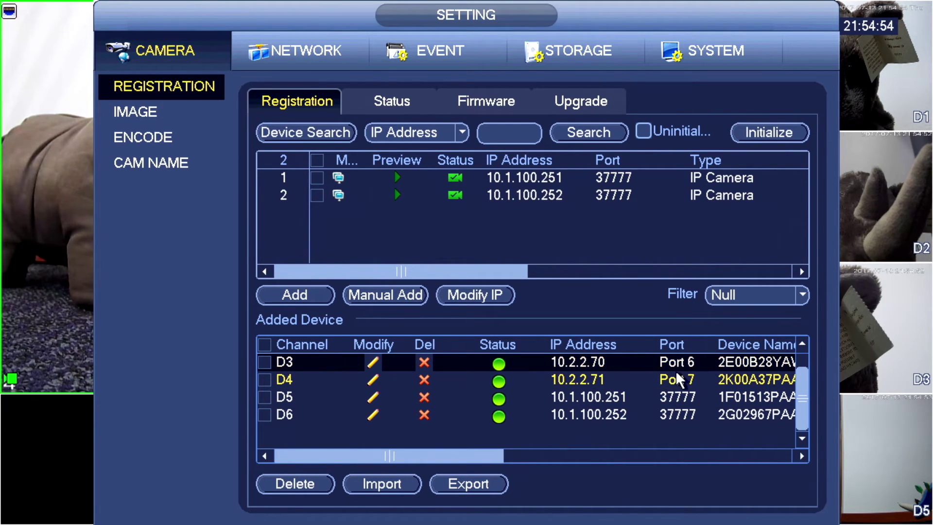
scroll(695, 370, "up", 2)
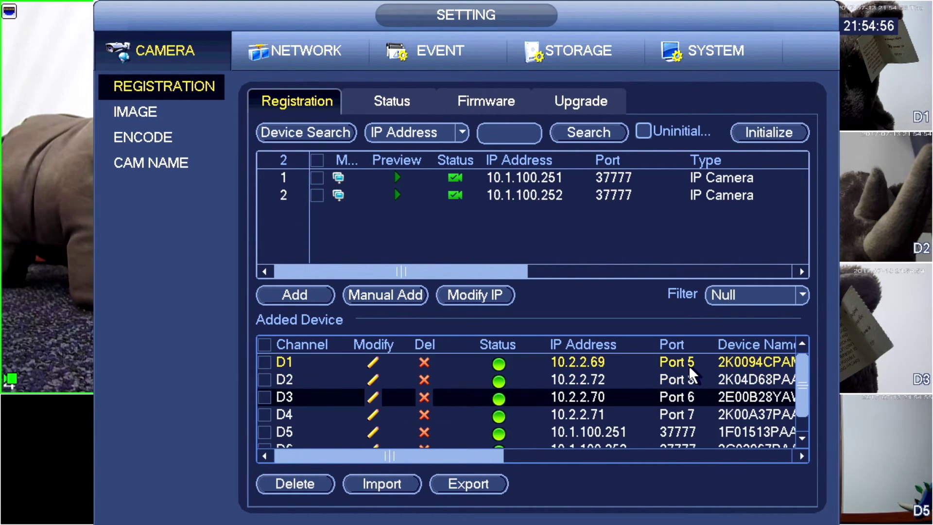
scroll(691, 395, "down", 2)
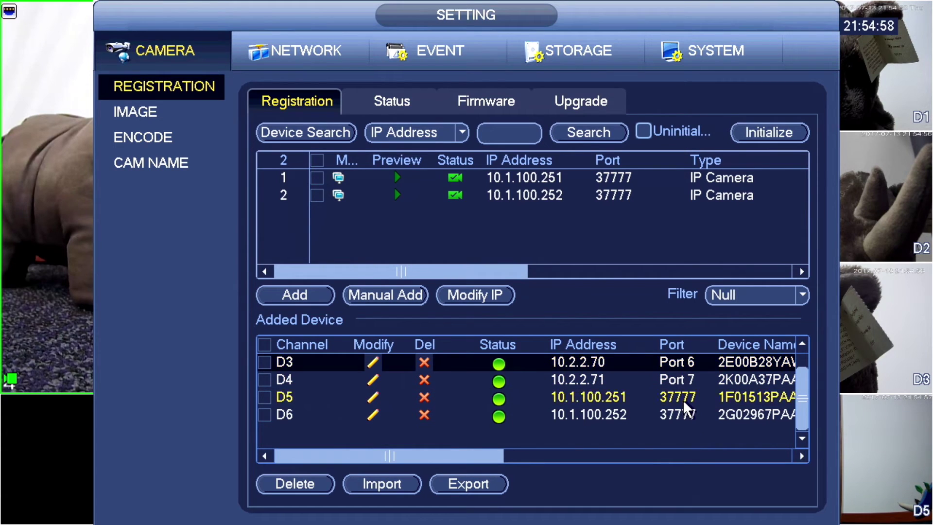
left_click(686, 404)
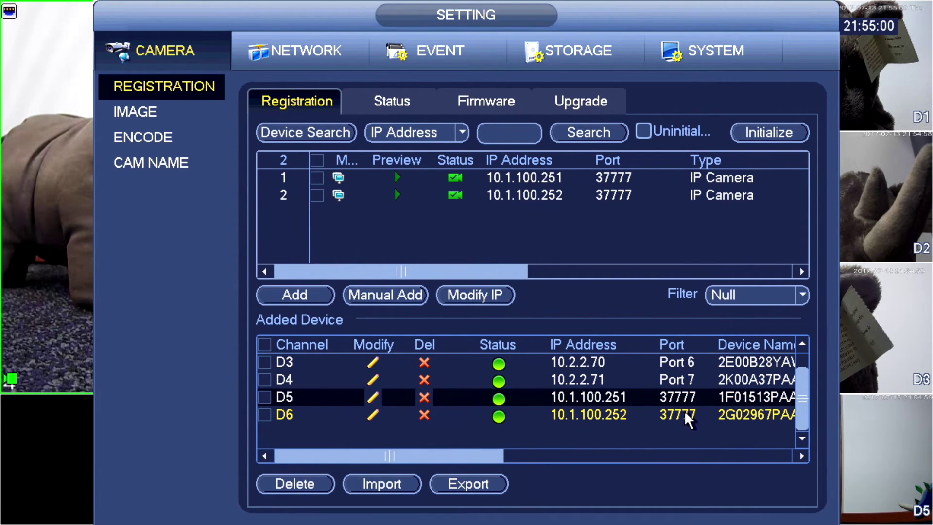
left_click(685, 410)
left_click(685, 401)
left_click(694, 417)
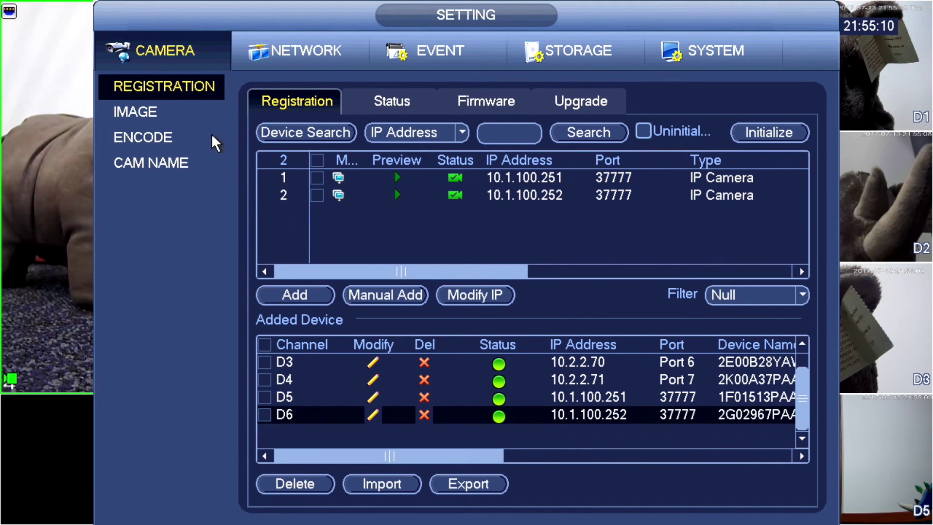
Exit the menus to live view and show channel D5 in the large main window
right_click(368, 111)
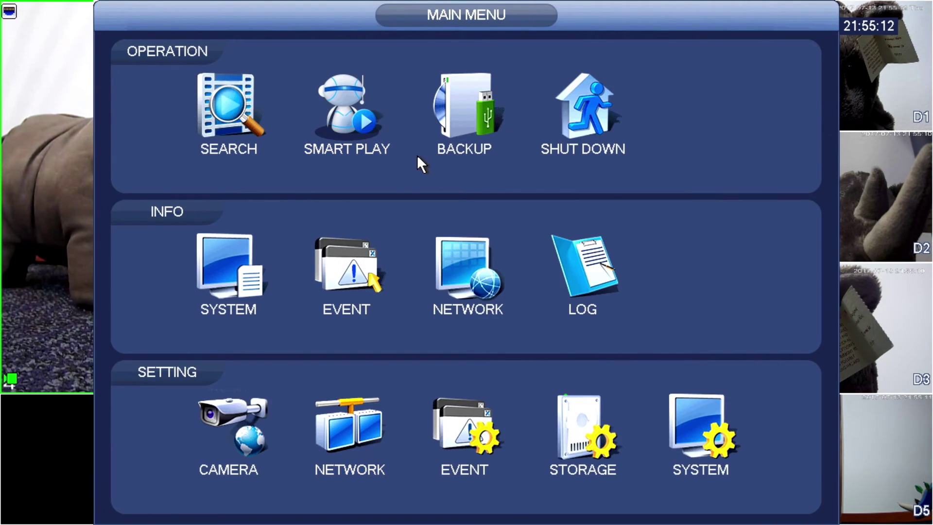
right_click(418, 156)
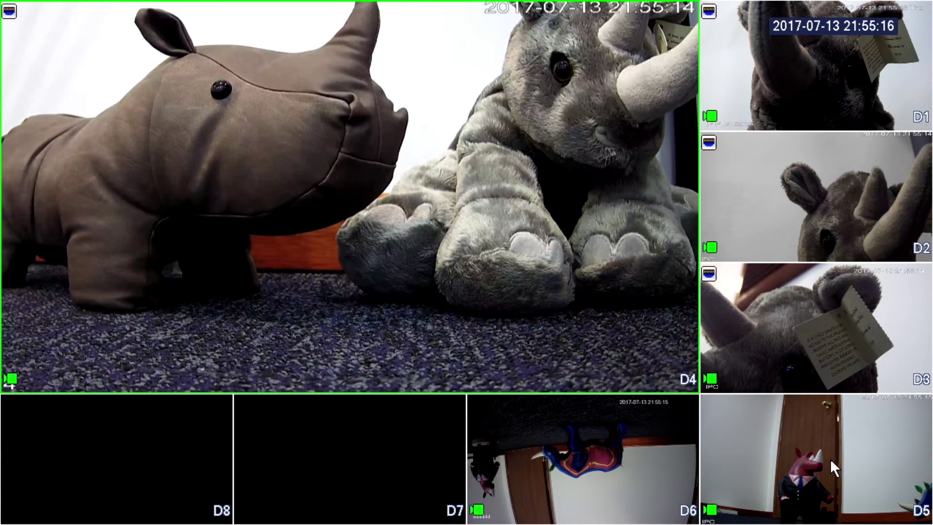
left_click(822, 469)
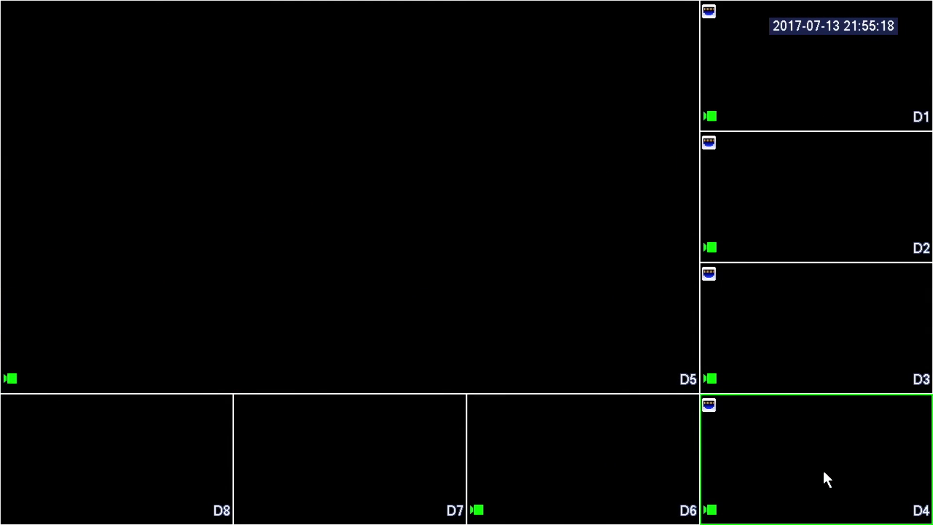